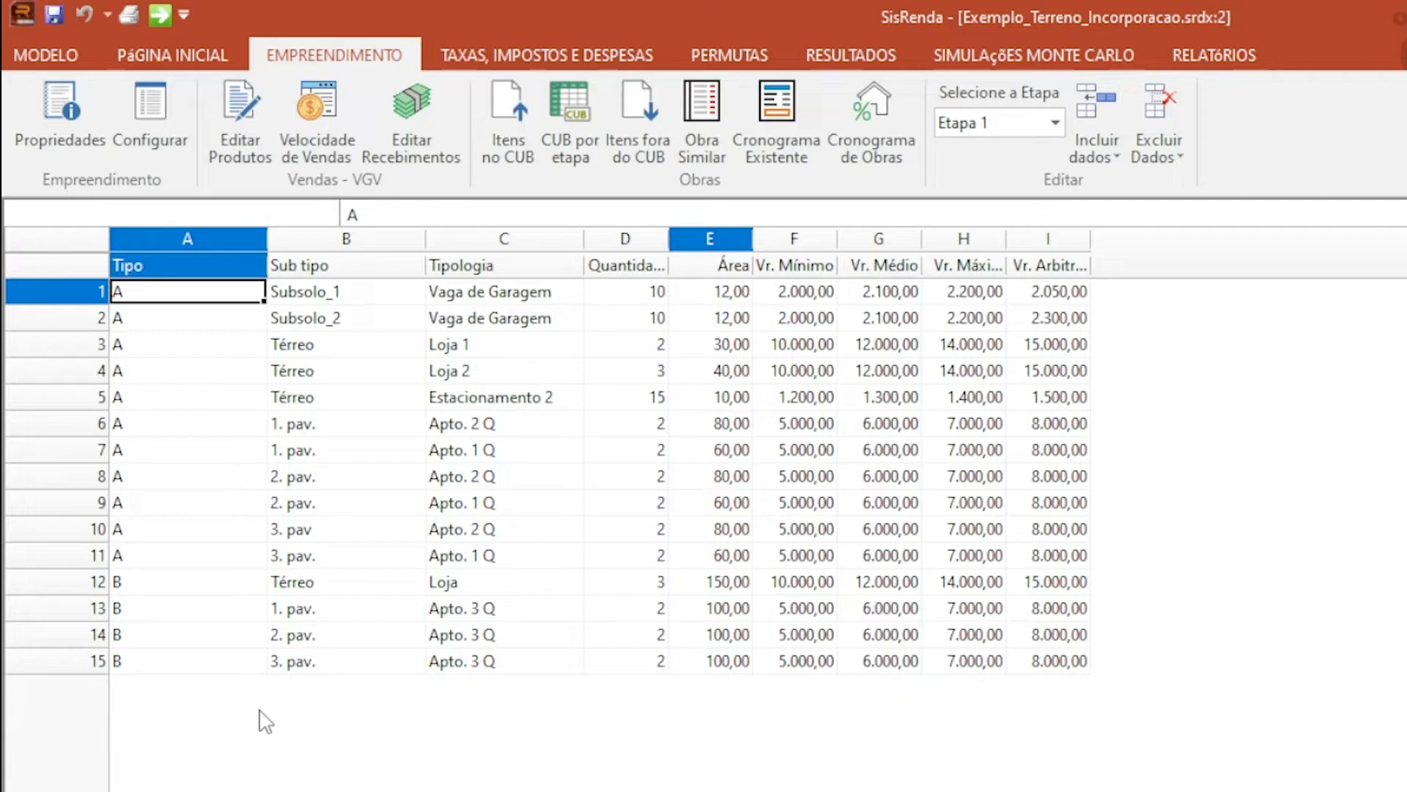
Review the Tipologia column of the product table from the first row down to the last.
key("Right")
key("Right")
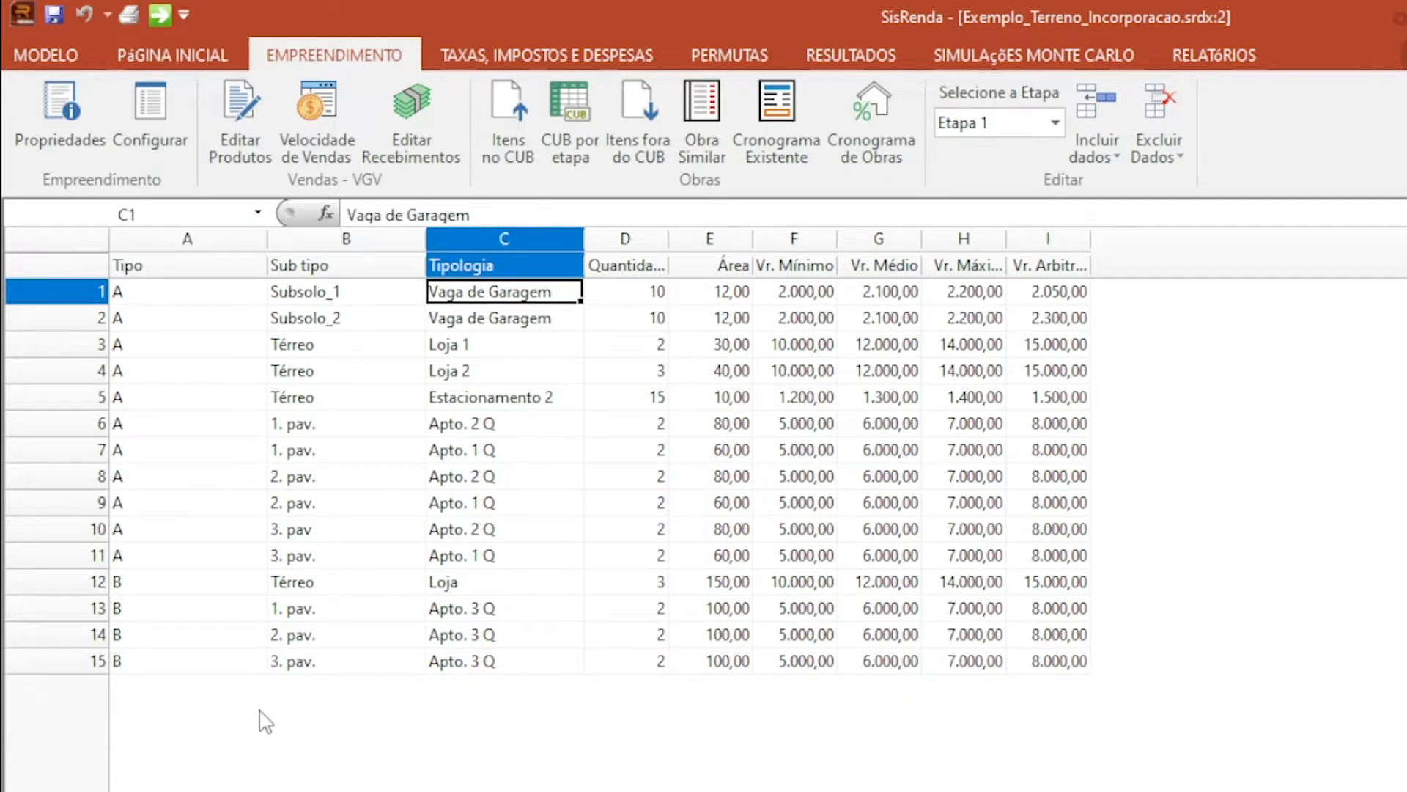
key("Down")
key("Down")
key("Down")
key("Down")
key("Down")
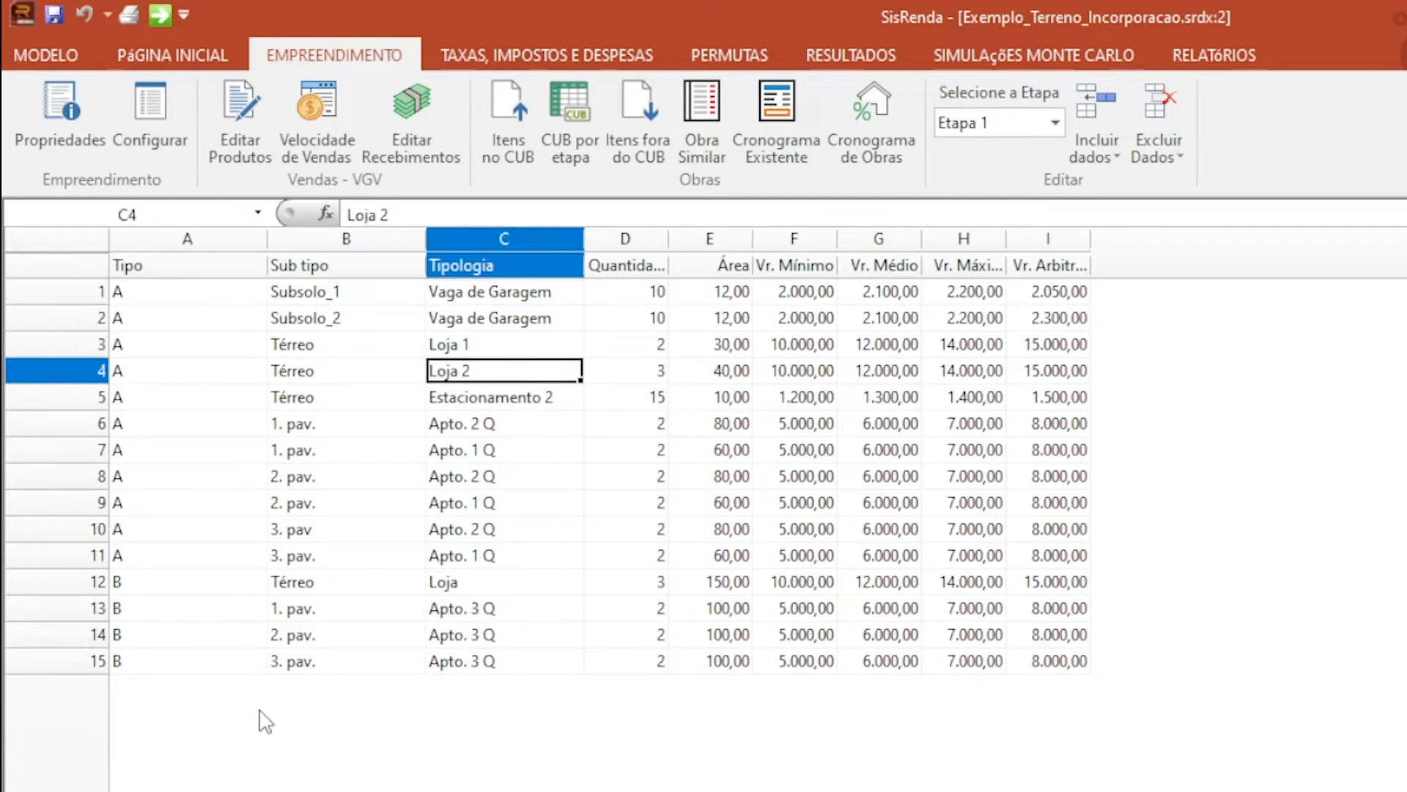
key("Down")
key("Down")
key("Down")
key("Down")
key("Down")
key("Down")
key("Down")
key("Down")
key("Down")
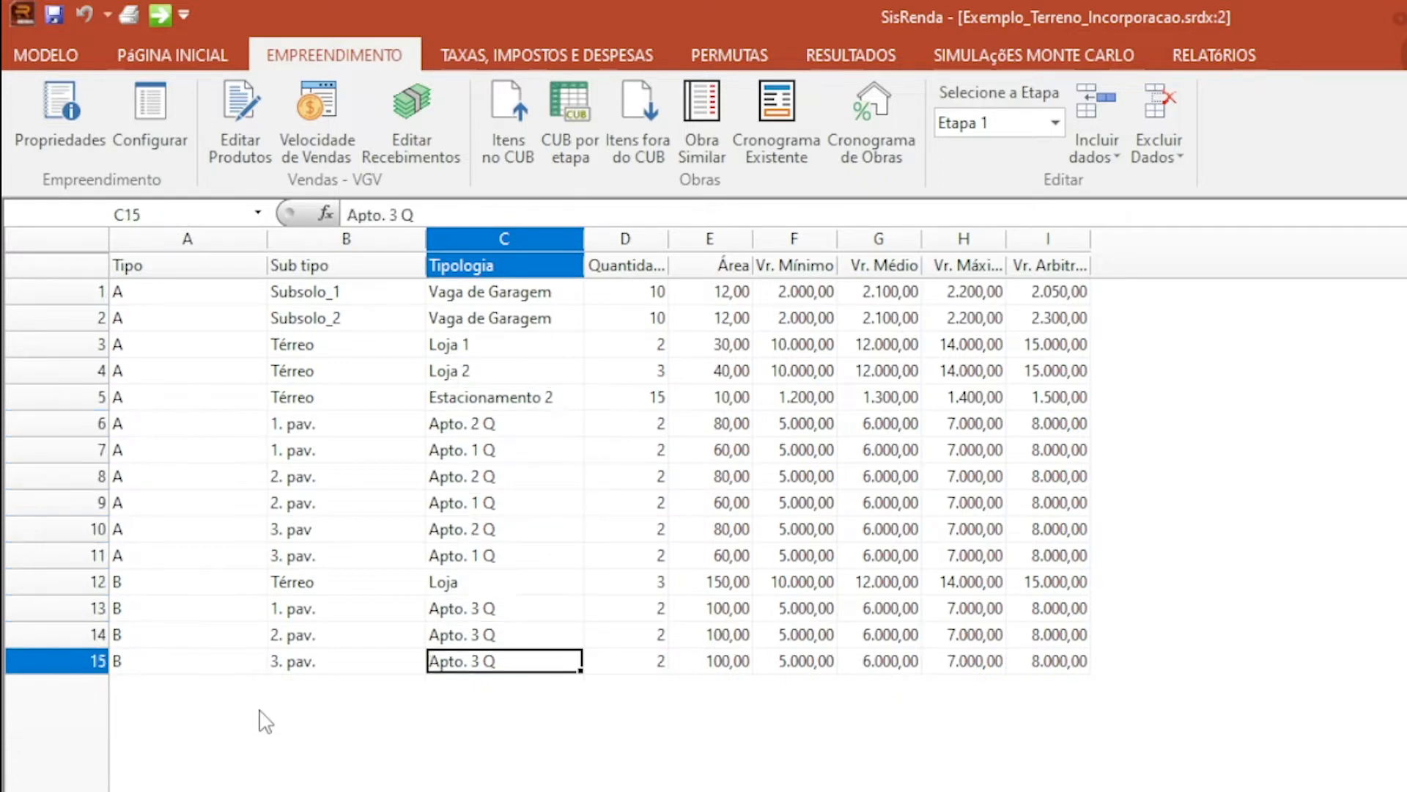
Examine the area, minimum, average, maximum and arbitrated values of the type A, third-floor Apto. 2 Q product in row 10.
key("Up")
key("Up")
key("Up")
key("Up")
key("Up")
key("Up")
key("Up")
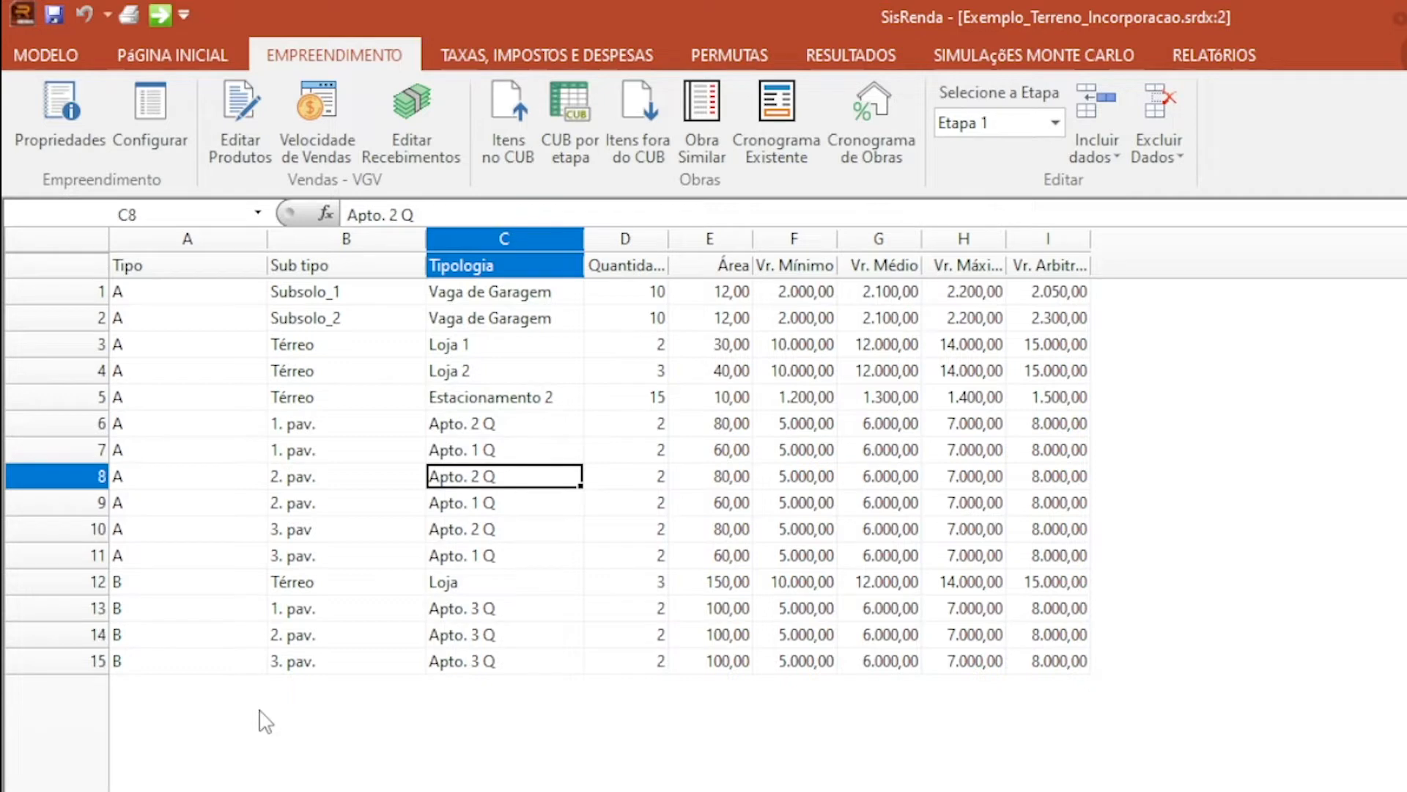
key("Down")
key("Down")
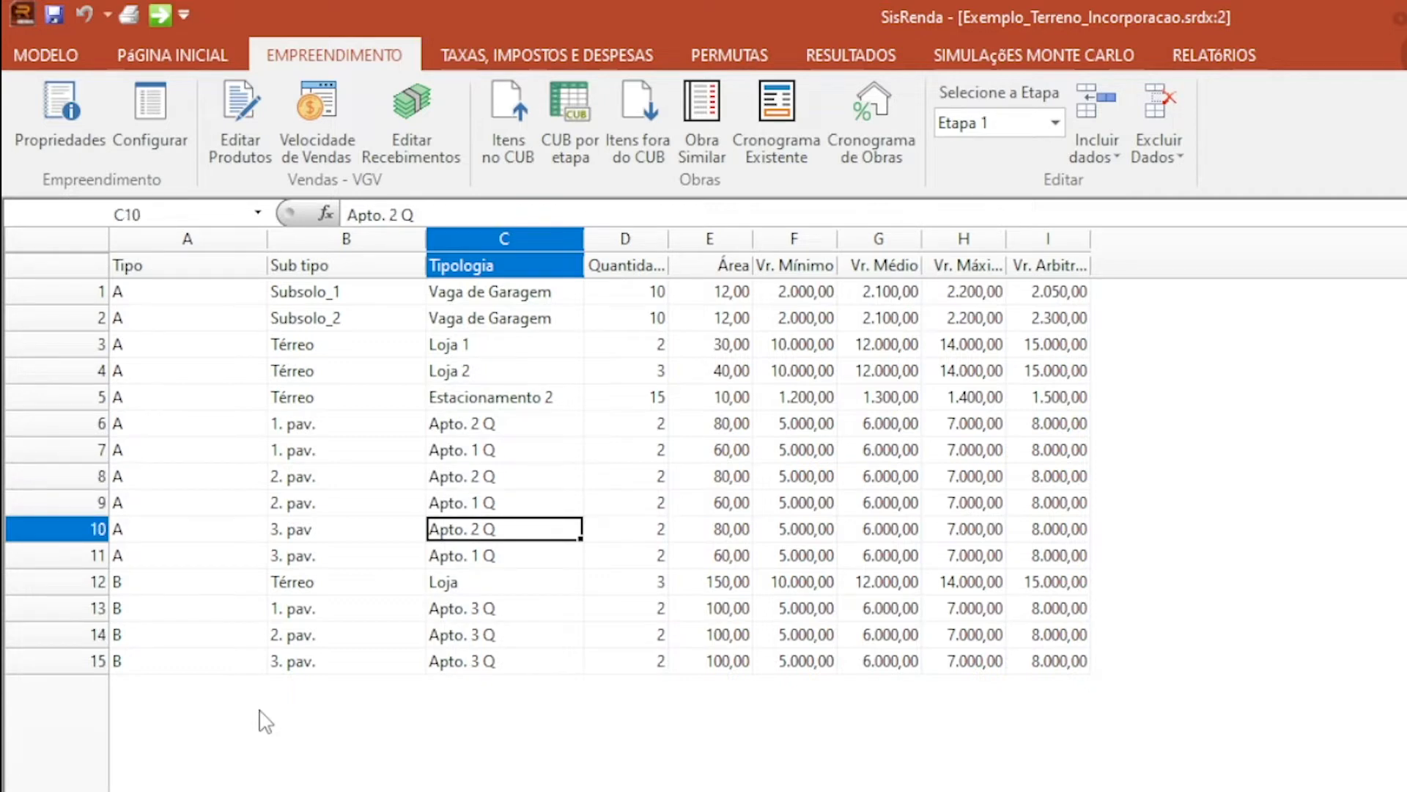
key("Right")
key("Right")
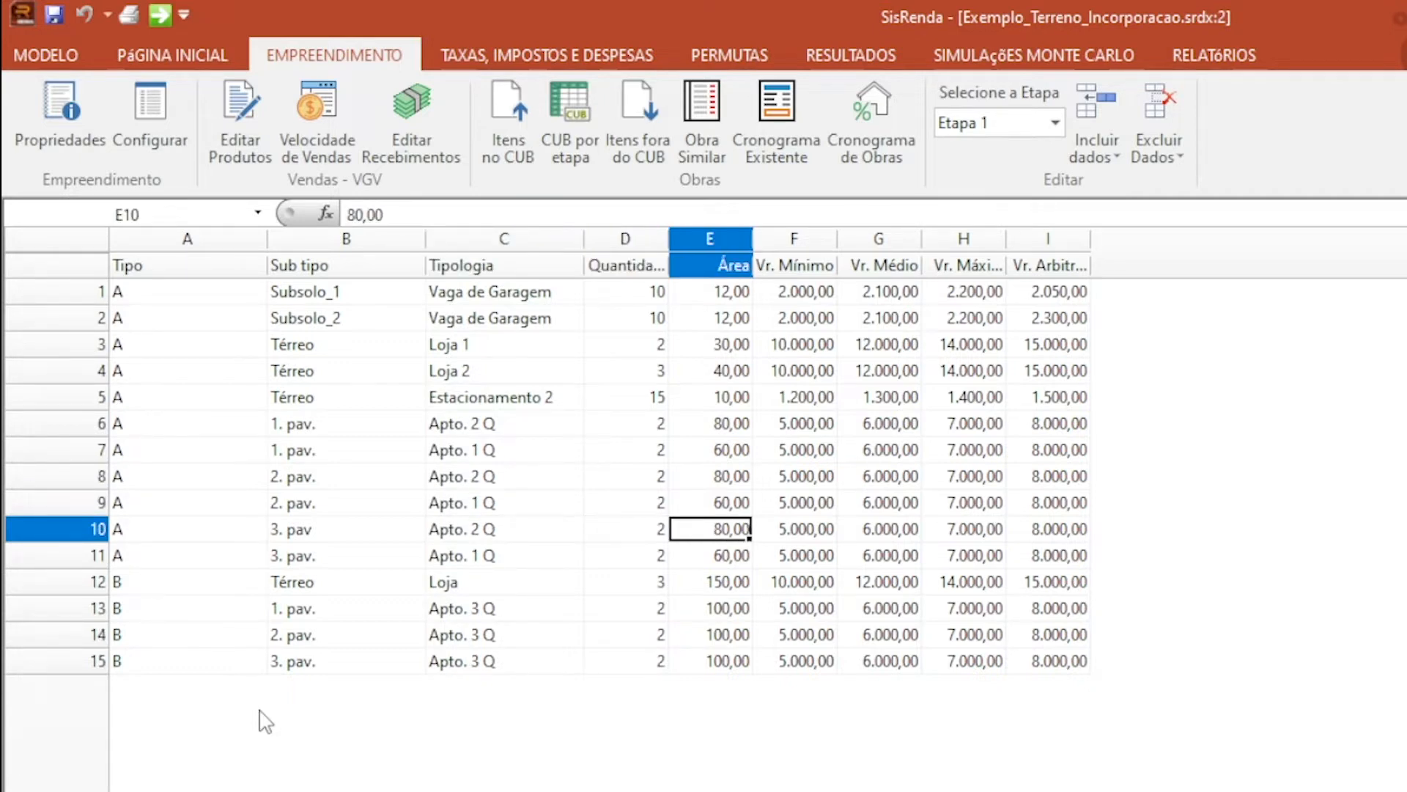
key("Right")
key("Right")
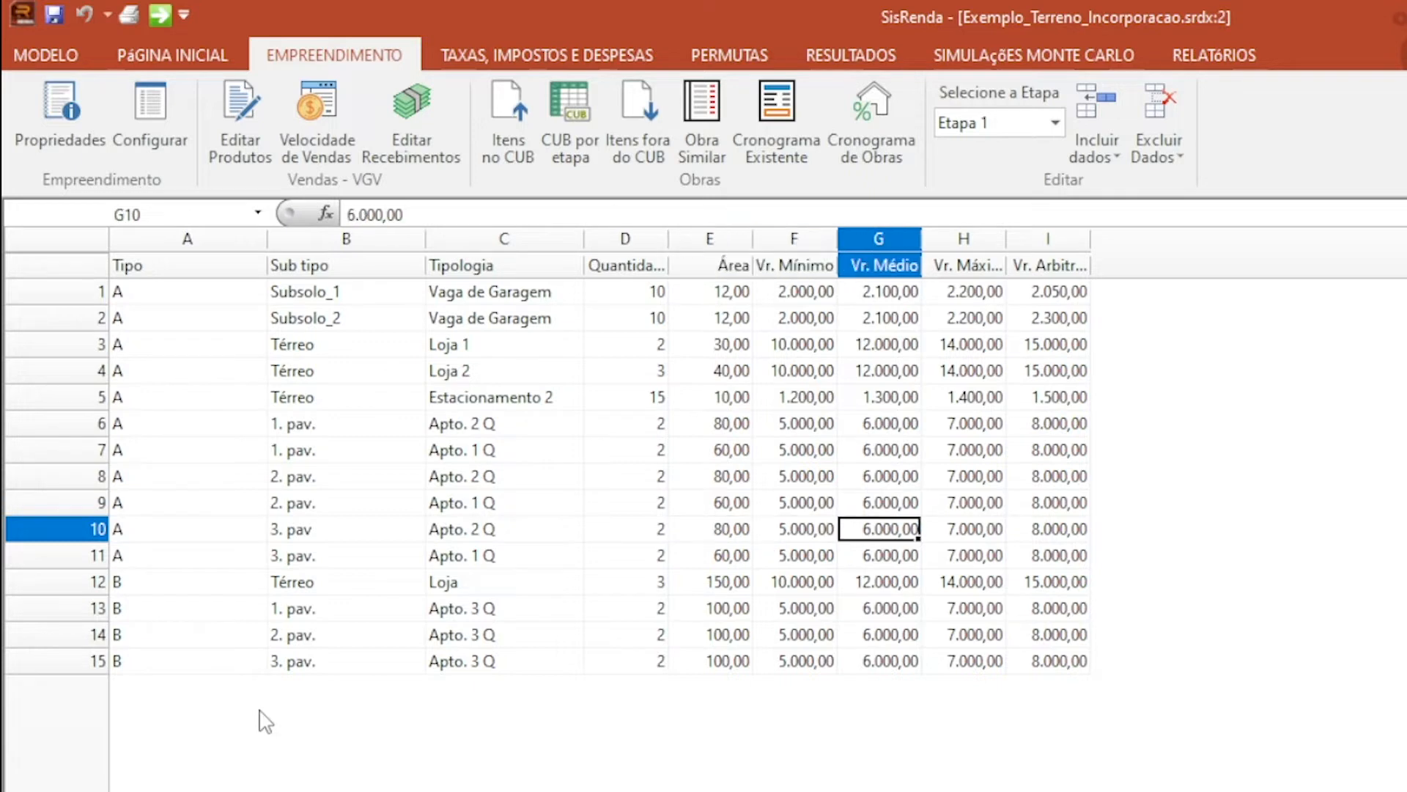
key("Right")
key("Right")
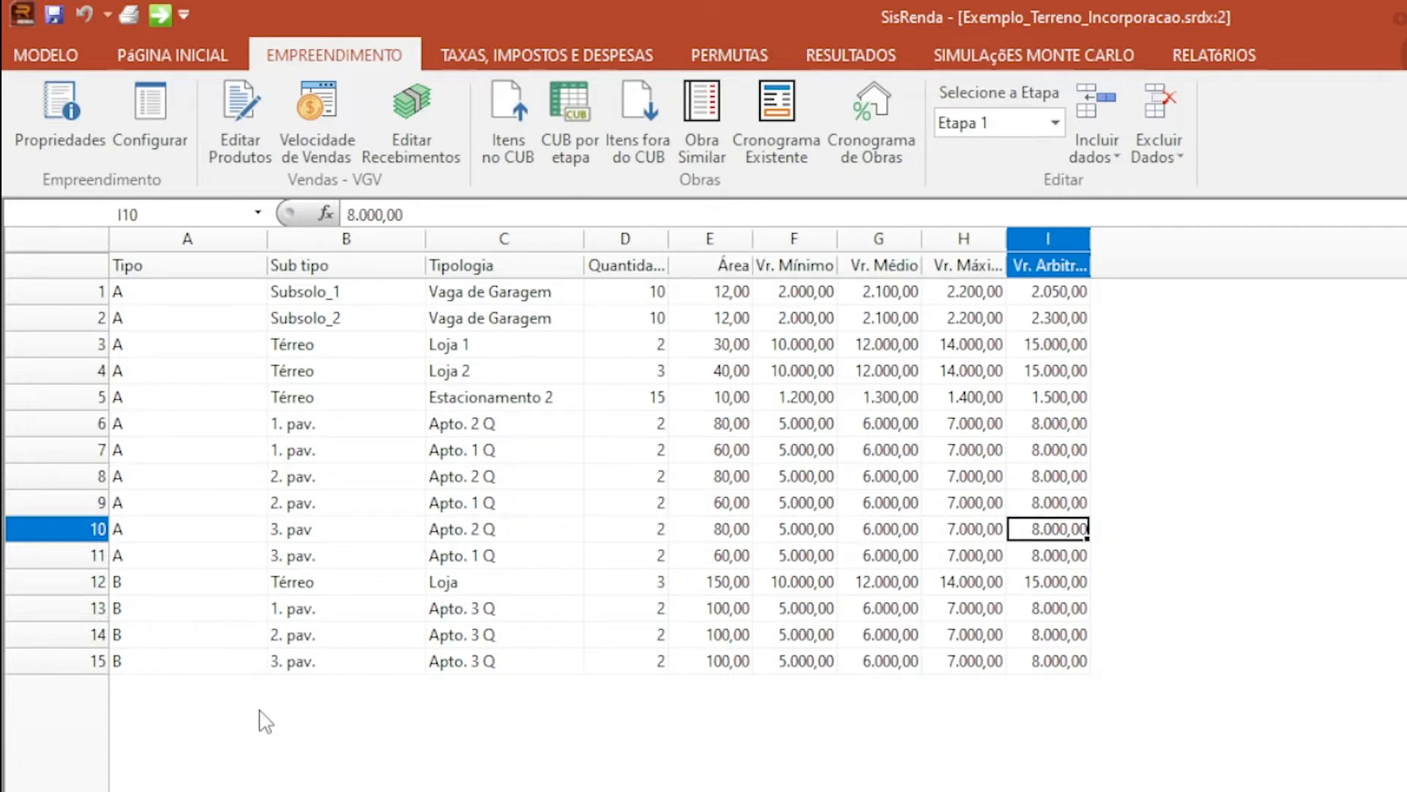
key("Left")
key("Left")
key("Left")
key("Left")
key("Left")
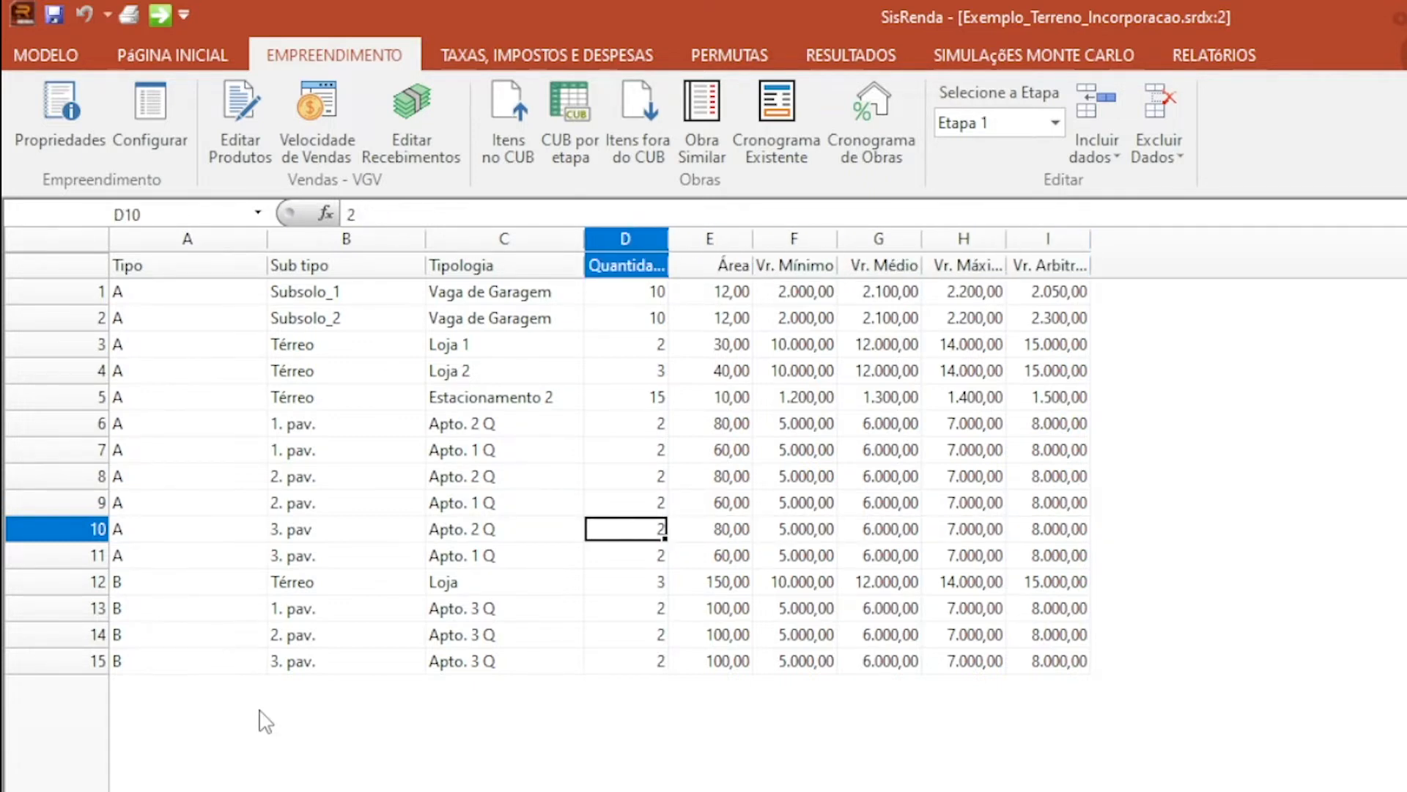
Examine the quantity, area and price values of the type B, first-floor Apto. 3 Q product in row 13.
key("Down")
key("Down")
key("Down")
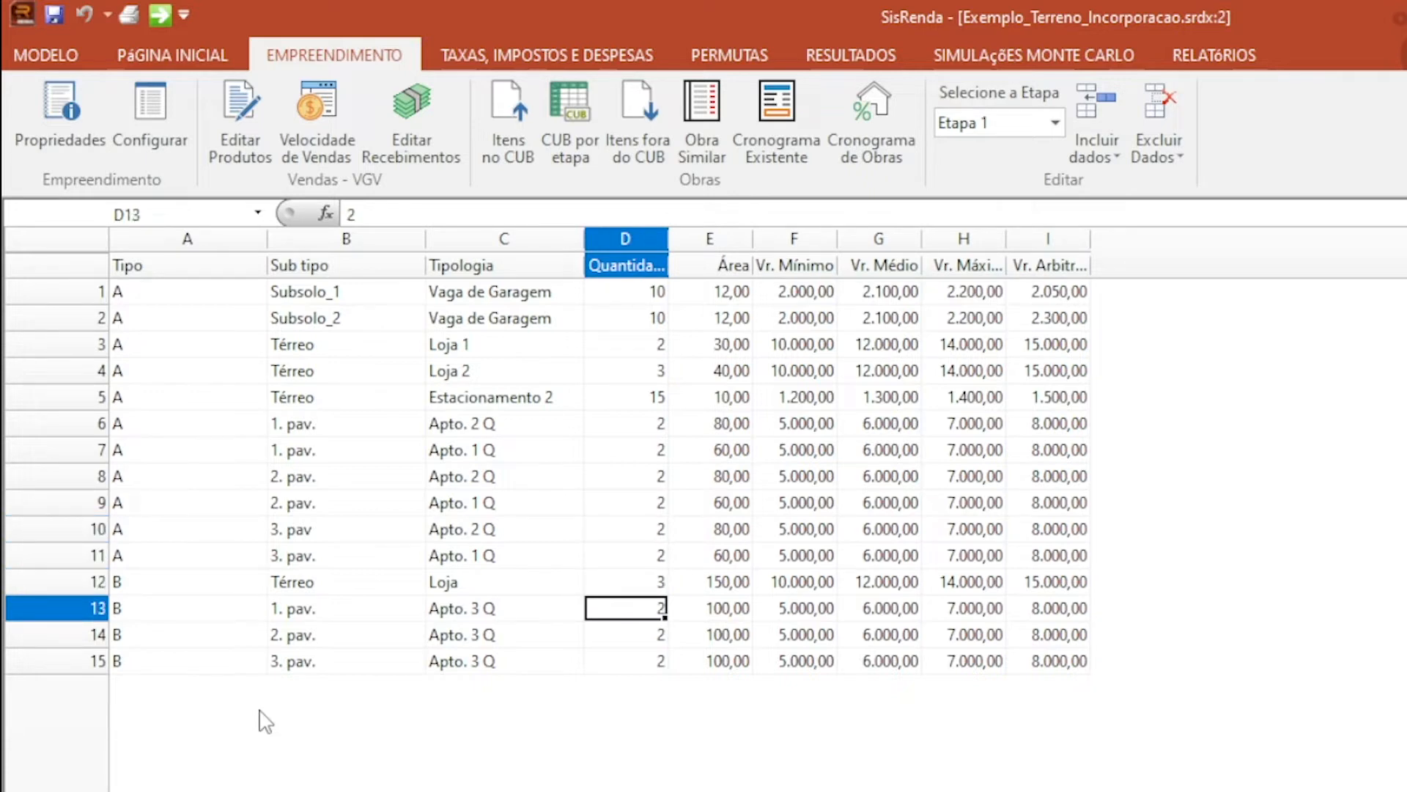
key("Right")
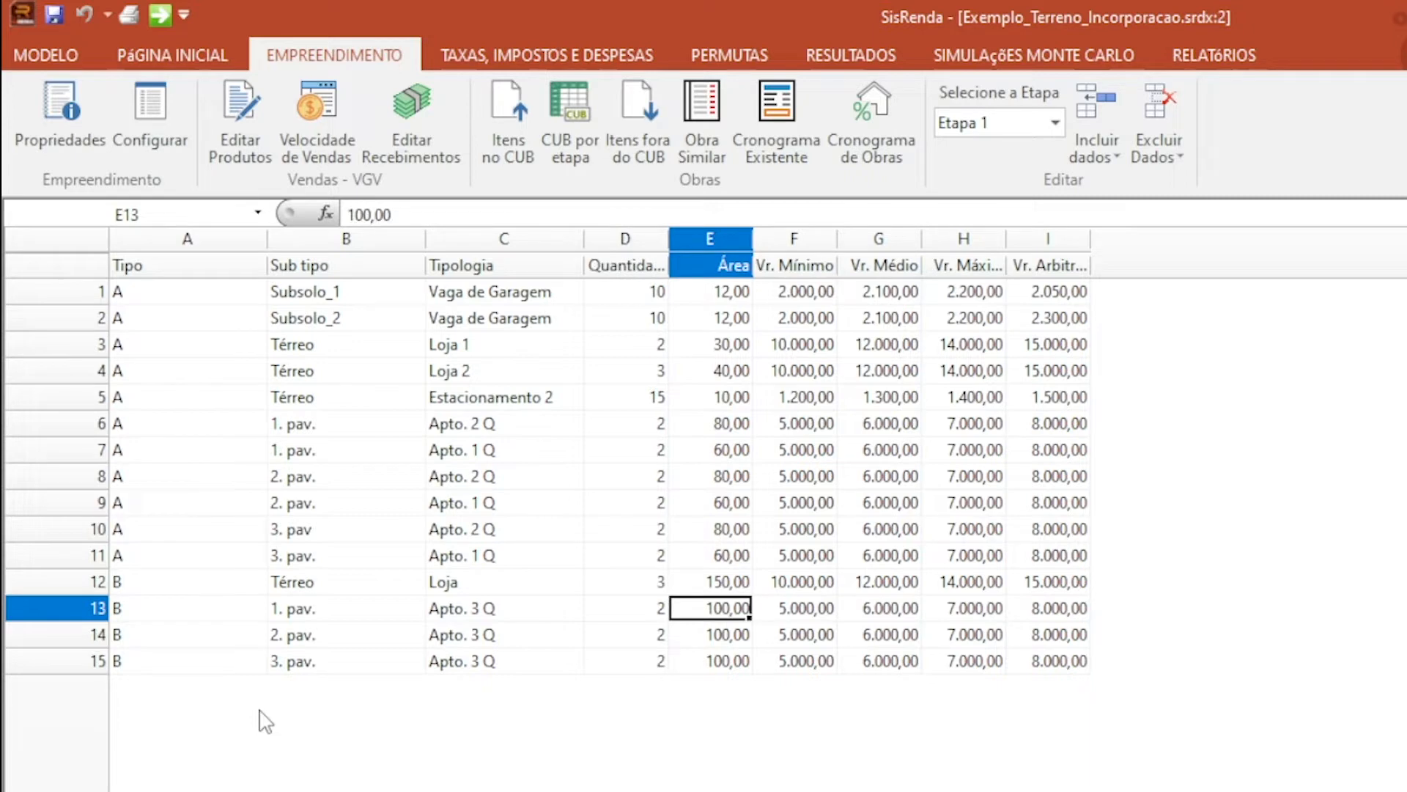
key("Right")
key("Right")
key("Right")
key("Right")
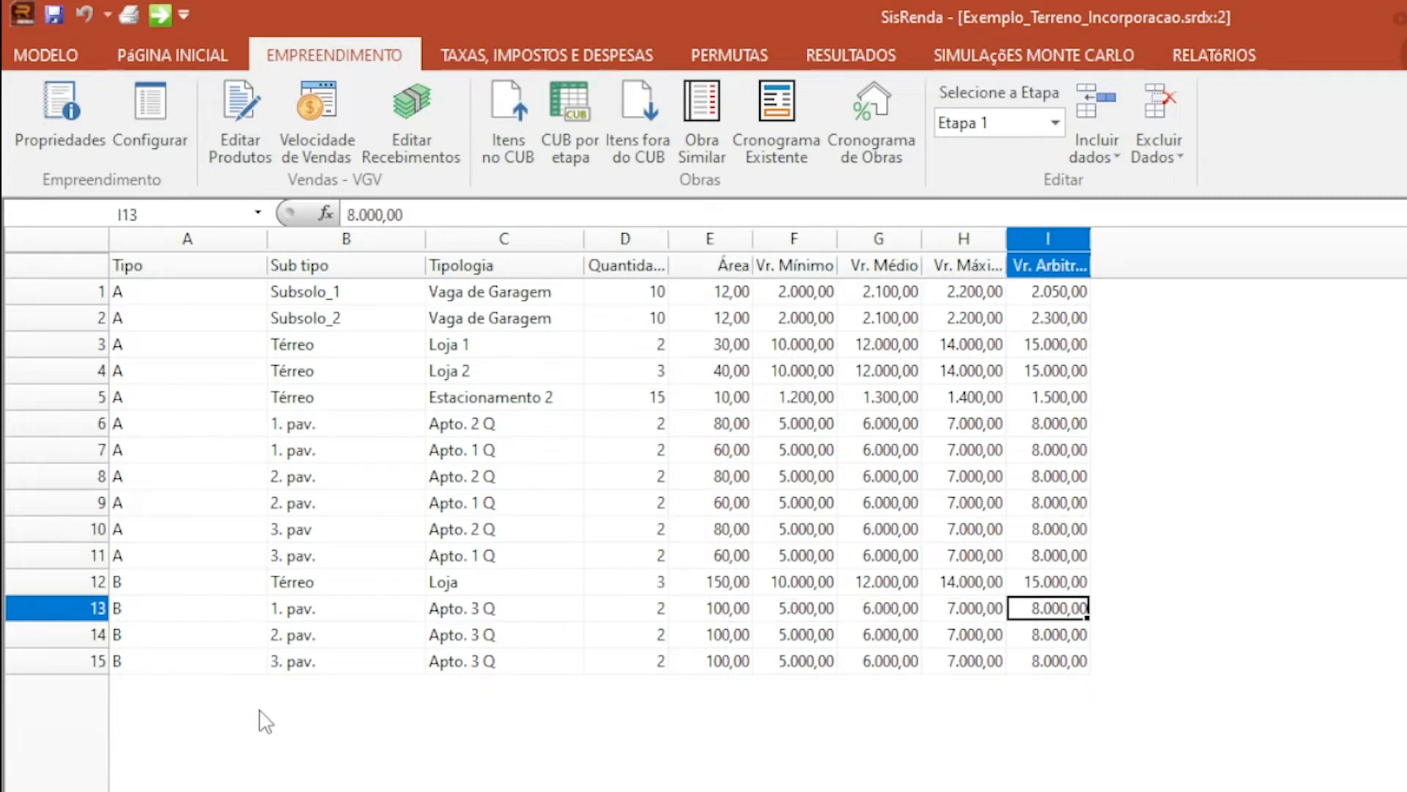
key("Left")
key("Left")
key("Left")
key("Left")
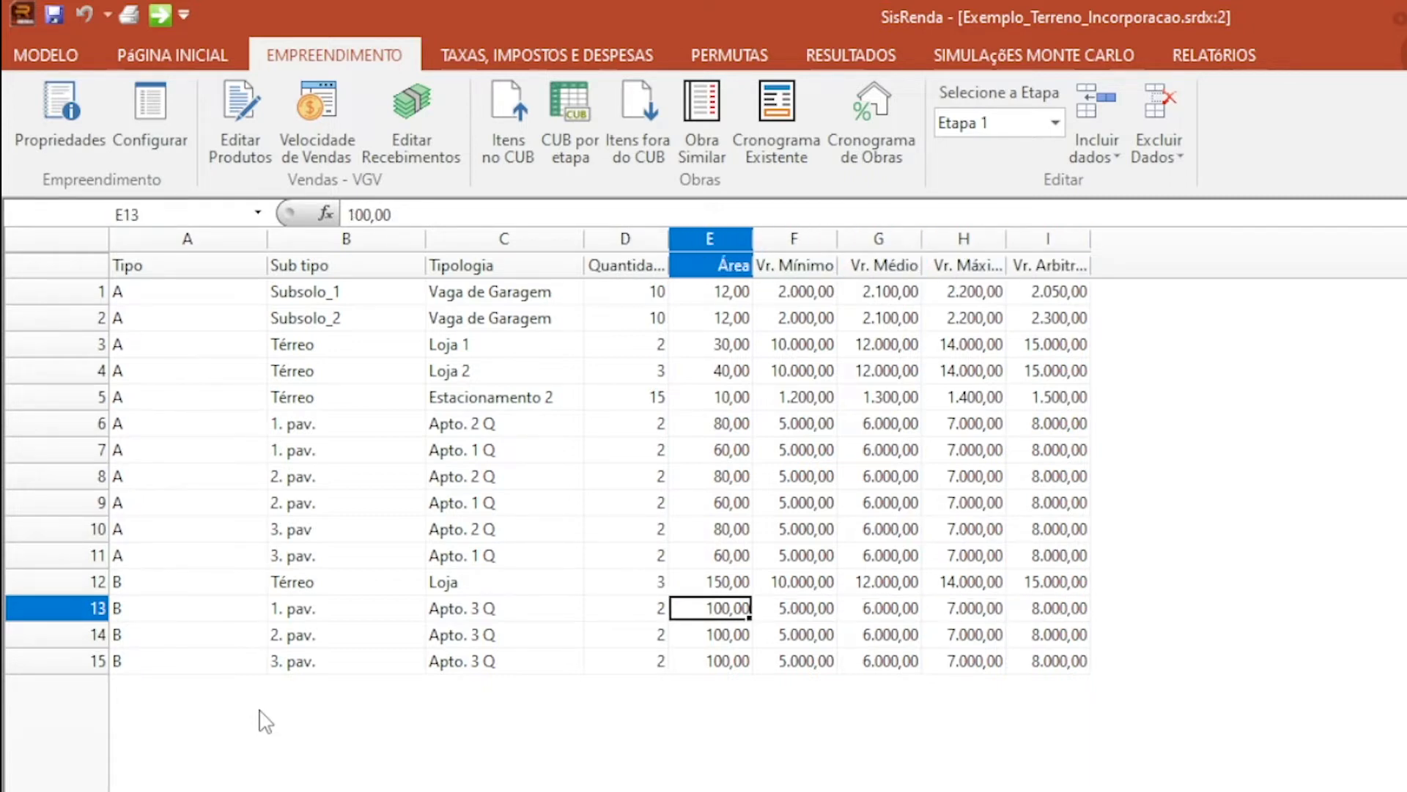
key("Right")
key("Right")
key("Right")
key("Right")
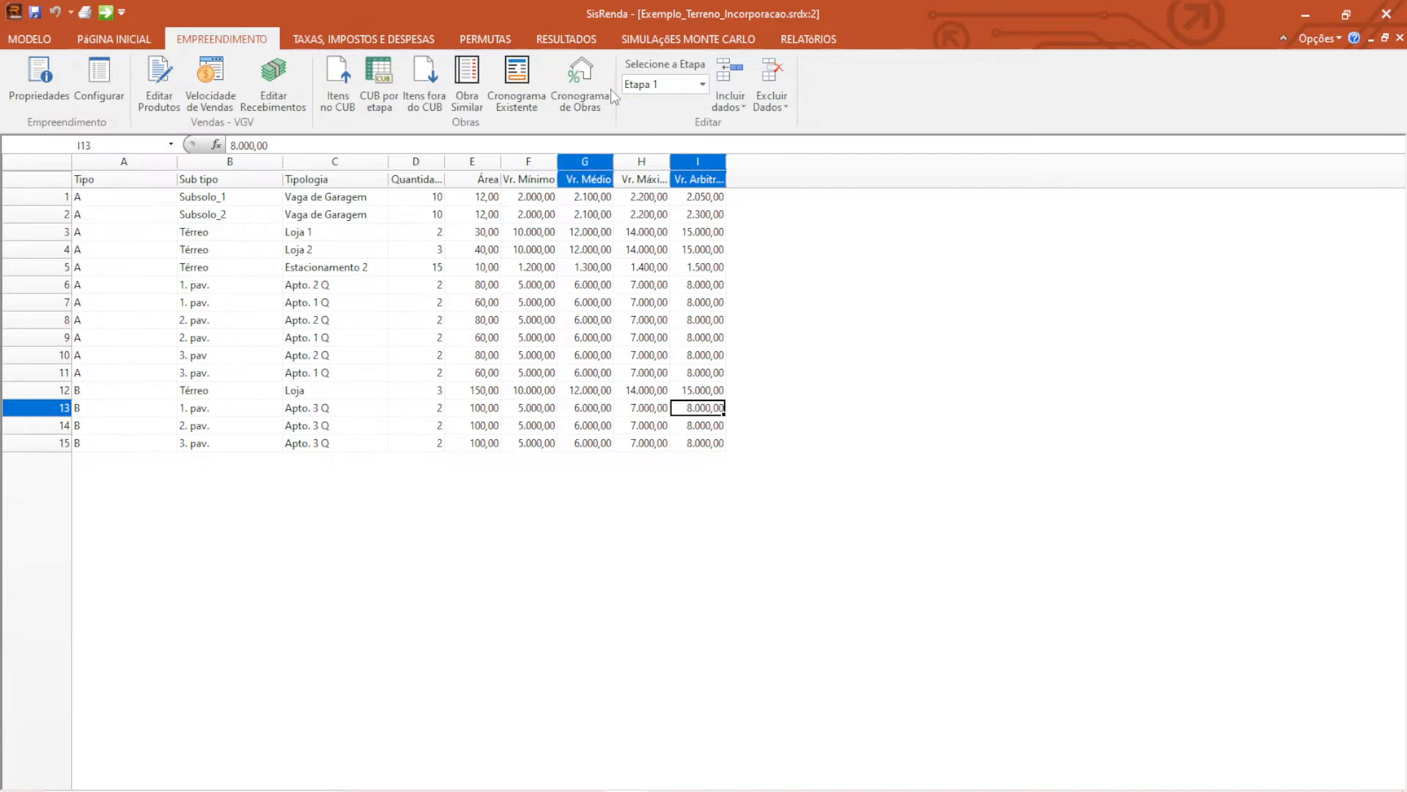
Close the product table and open the definition of the Monte Carlo random variables.
left_click(1400, 38)
left_click(689, 39)
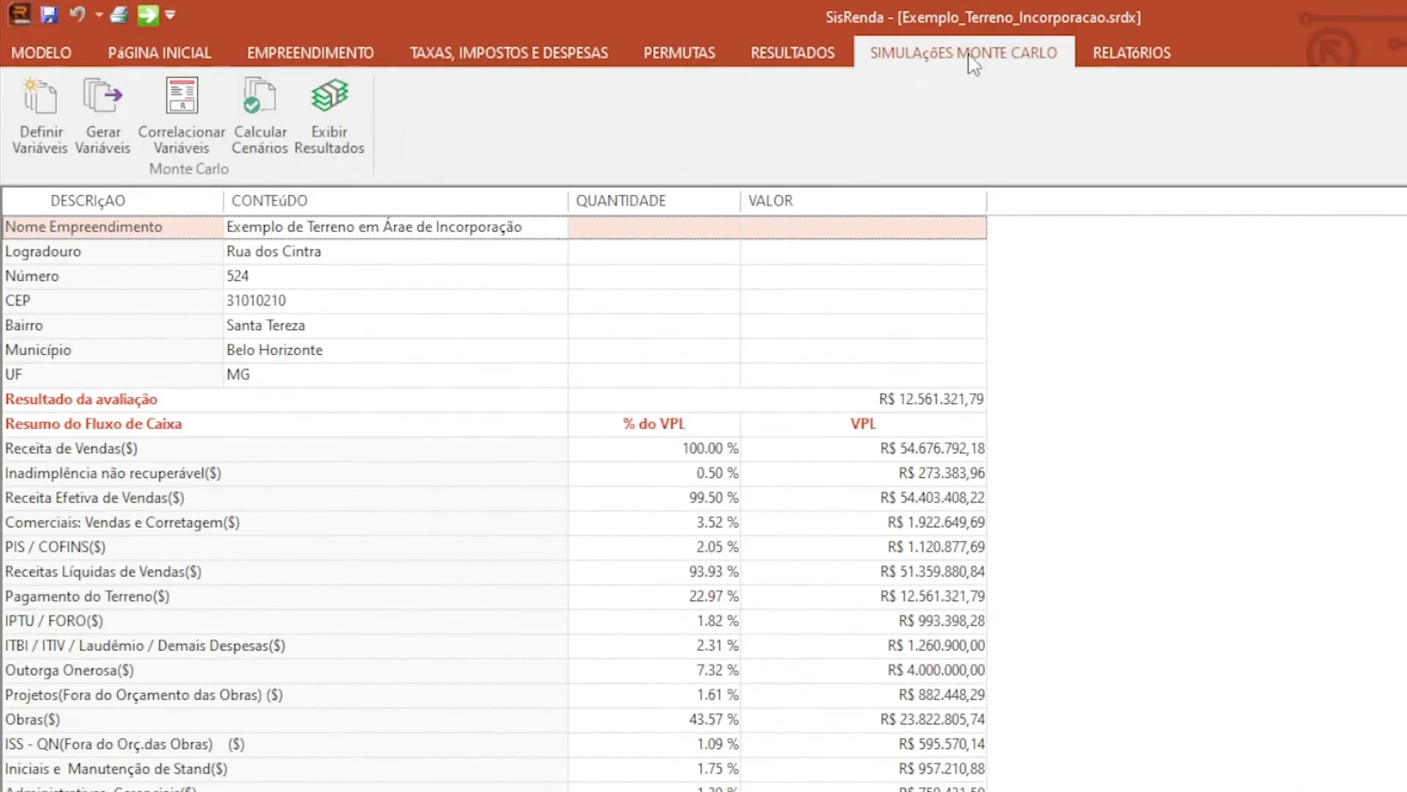
left_click(36, 122)
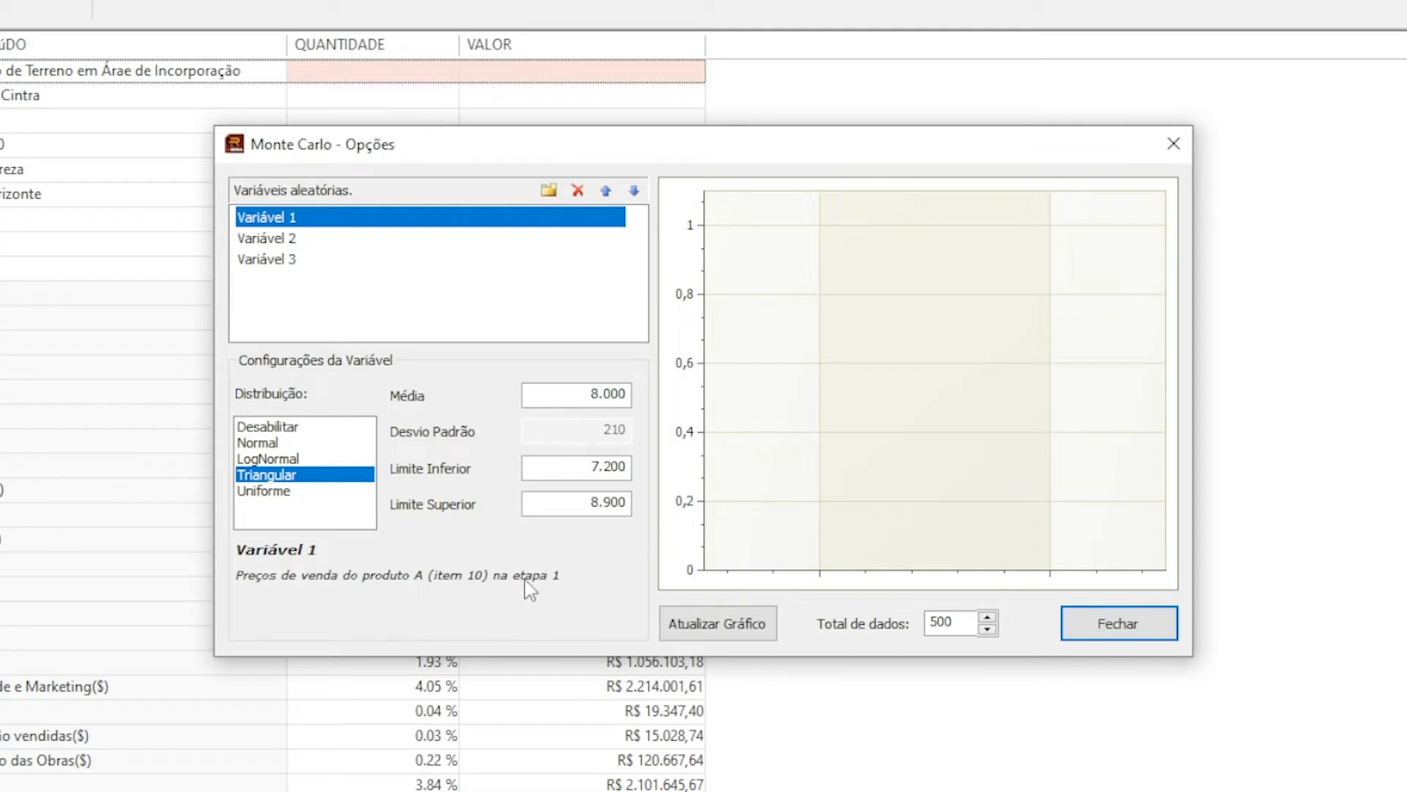
Compare the distribution, mean, limits and linked product item of Variável 1 and Variável 2.
left_click(289, 239)
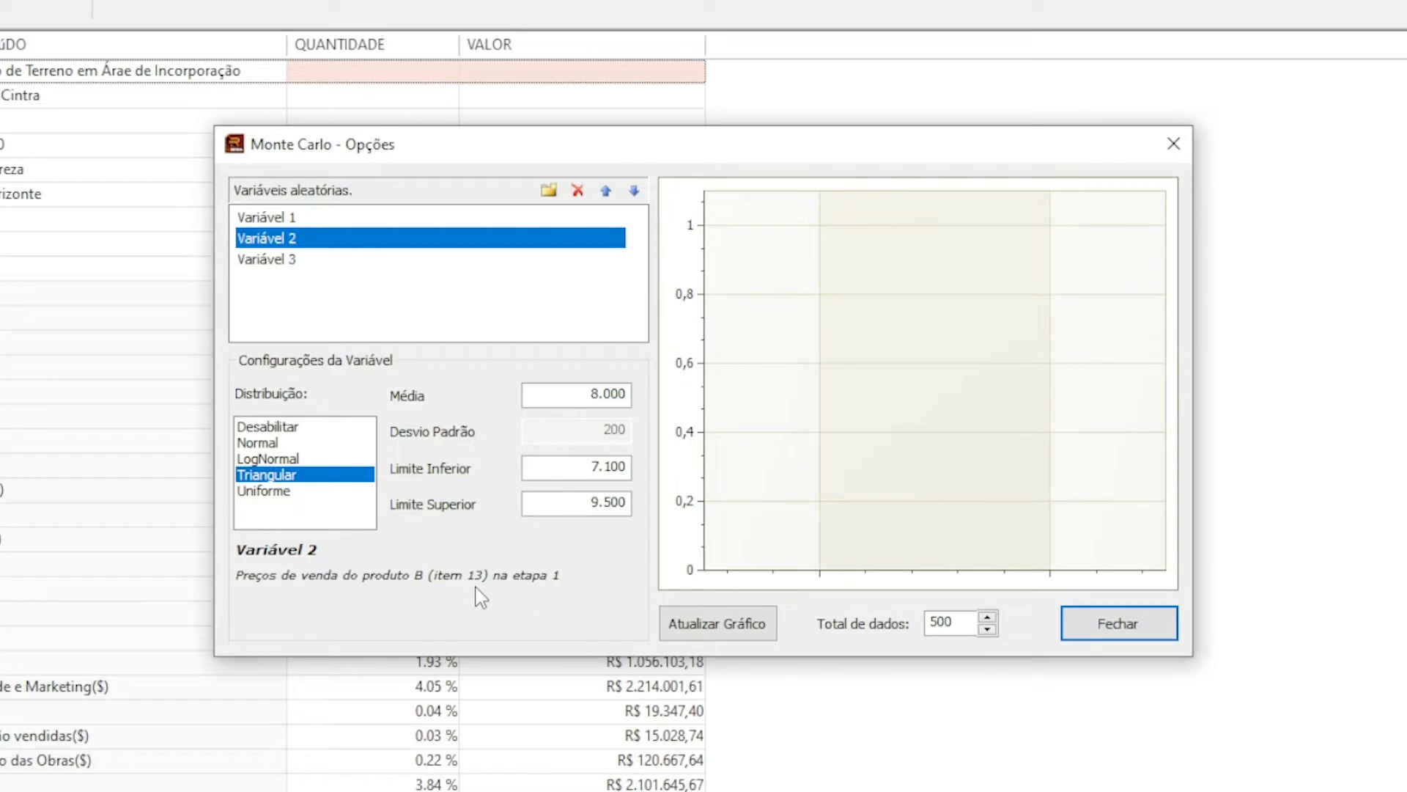
left_click(286, 217)
left_click(278, 238)
left_click(282, 217)
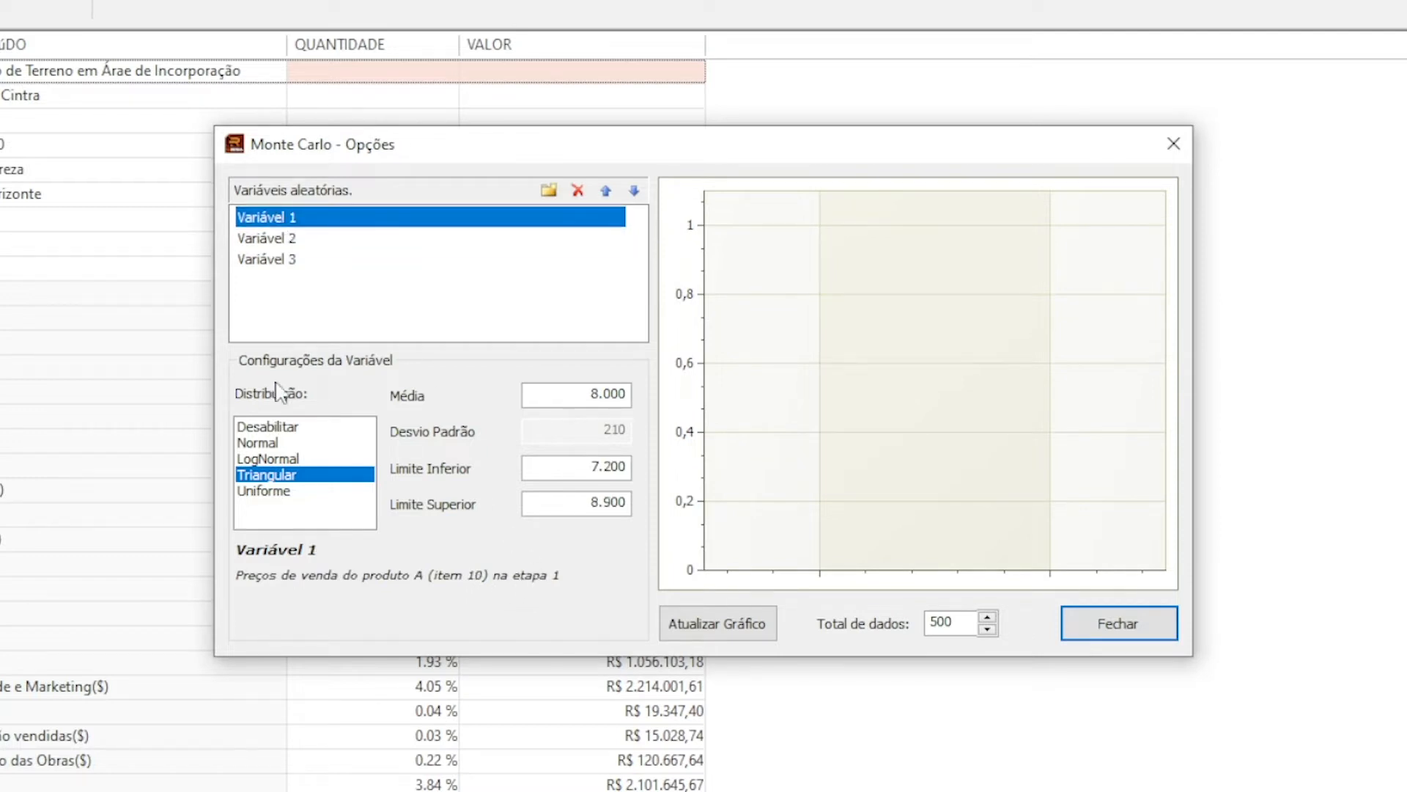
left_click(282, 239)
double_click(279, 216)
left_click(280, 239)
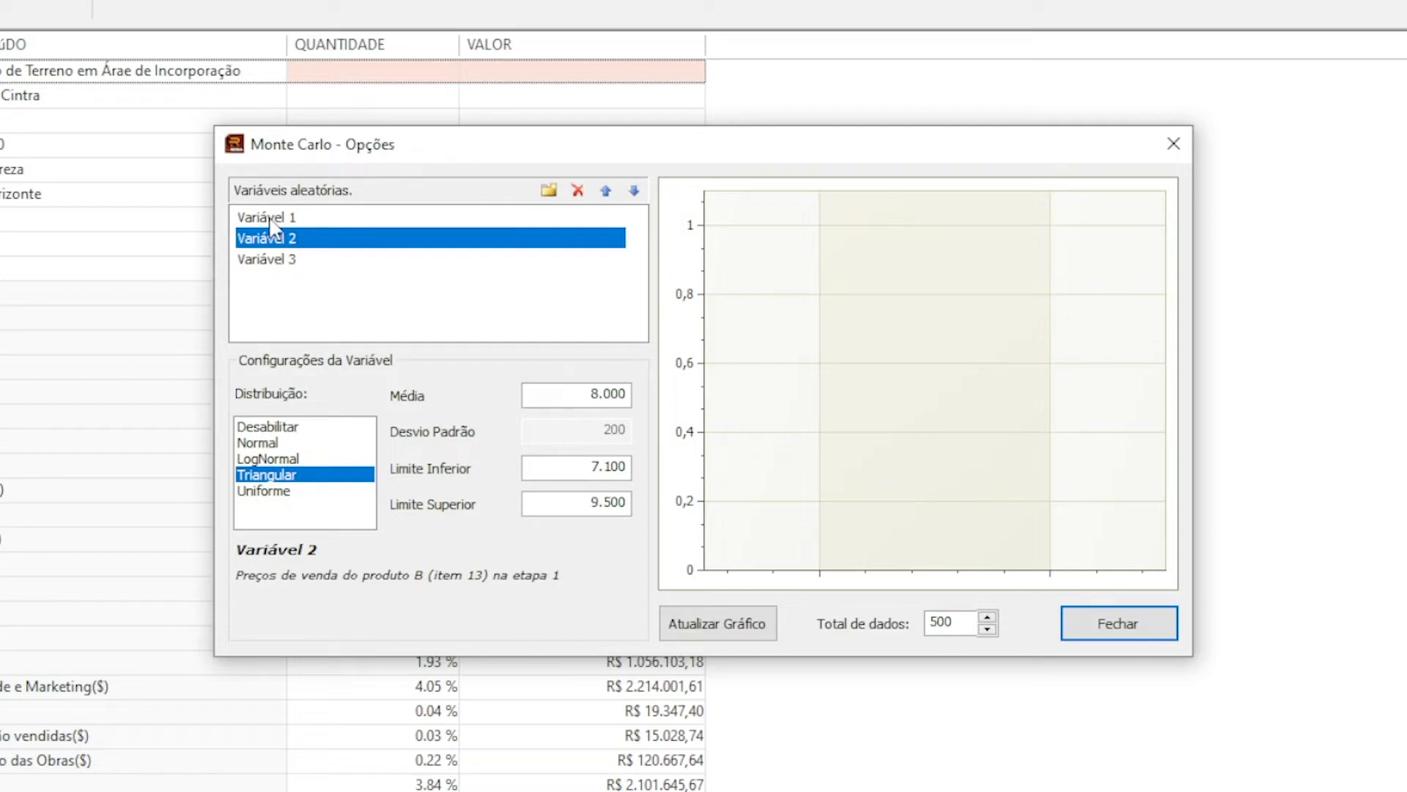
Plot the distribution charts of Variável 1 and Variável 2 in turn, and close the Monte Carlo options.
left_click(279, 219)
left_click(669, 621)
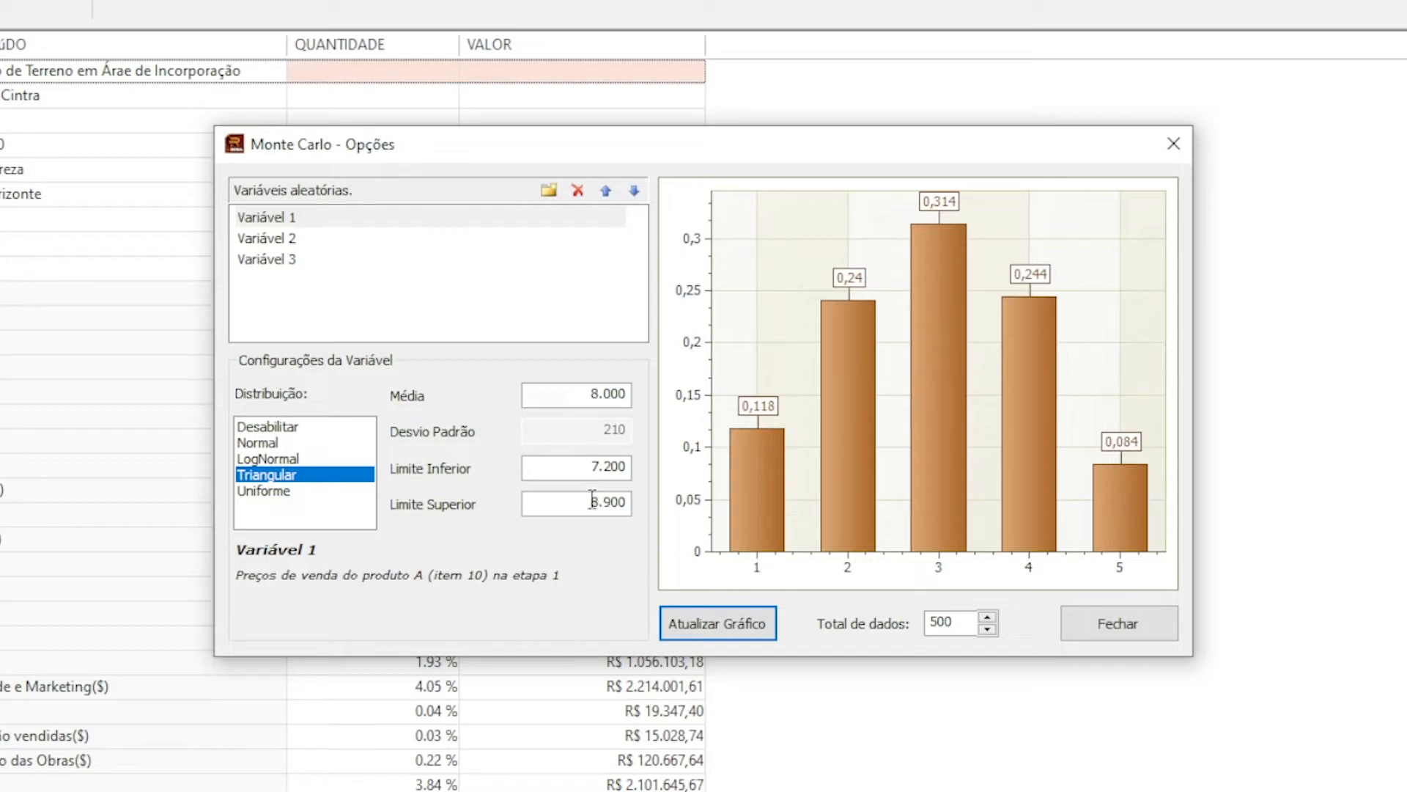
left_click(284, 240)
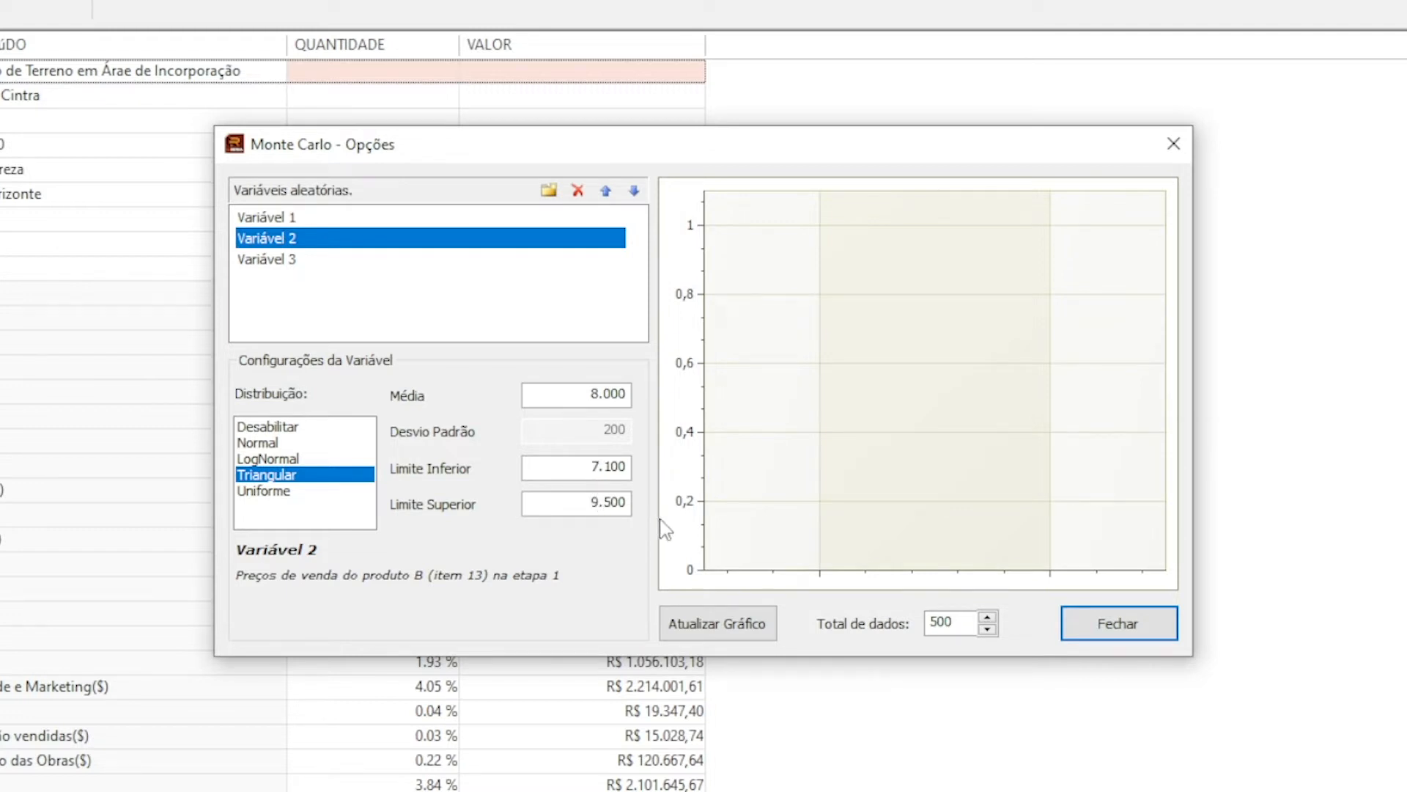
left_click(726, 627)
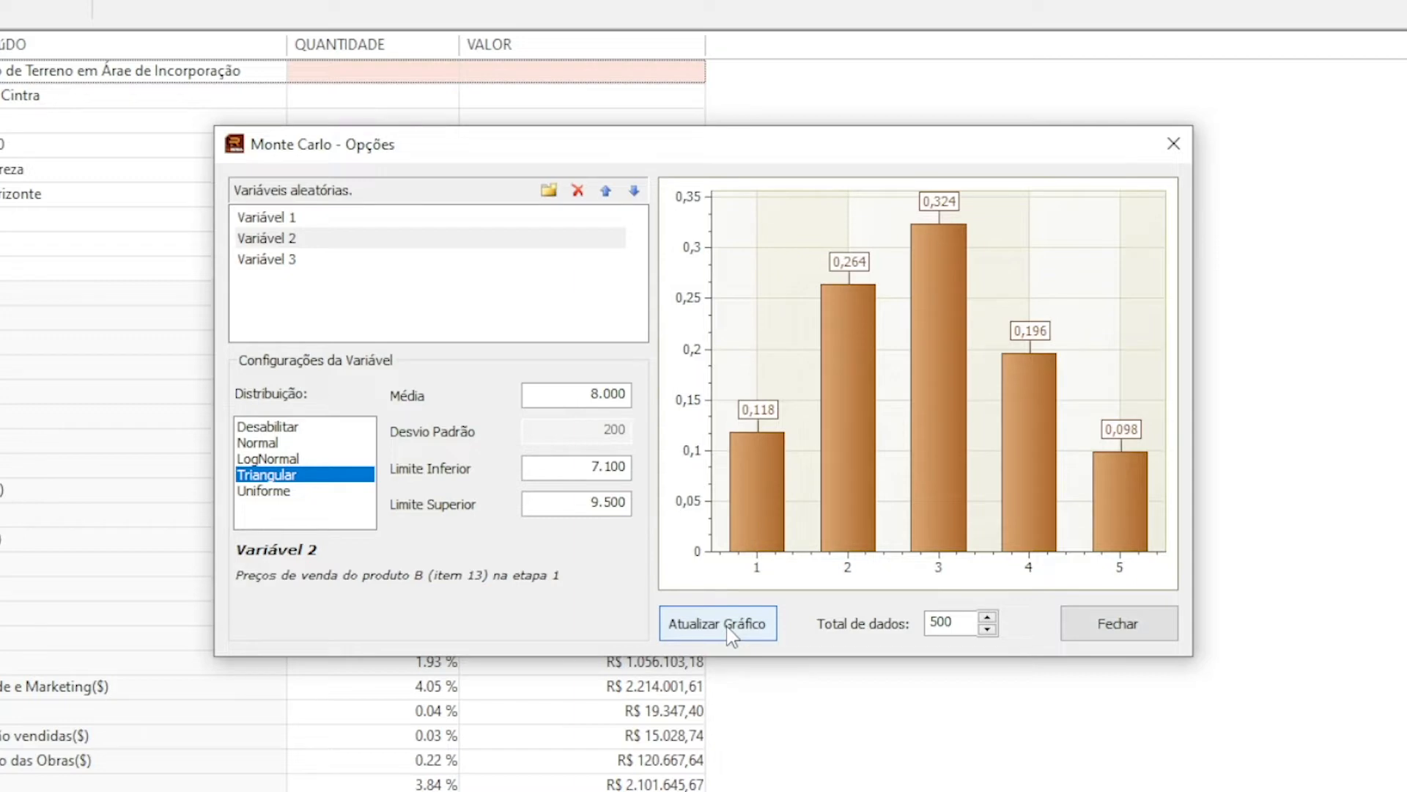
left_click(1084, 619)
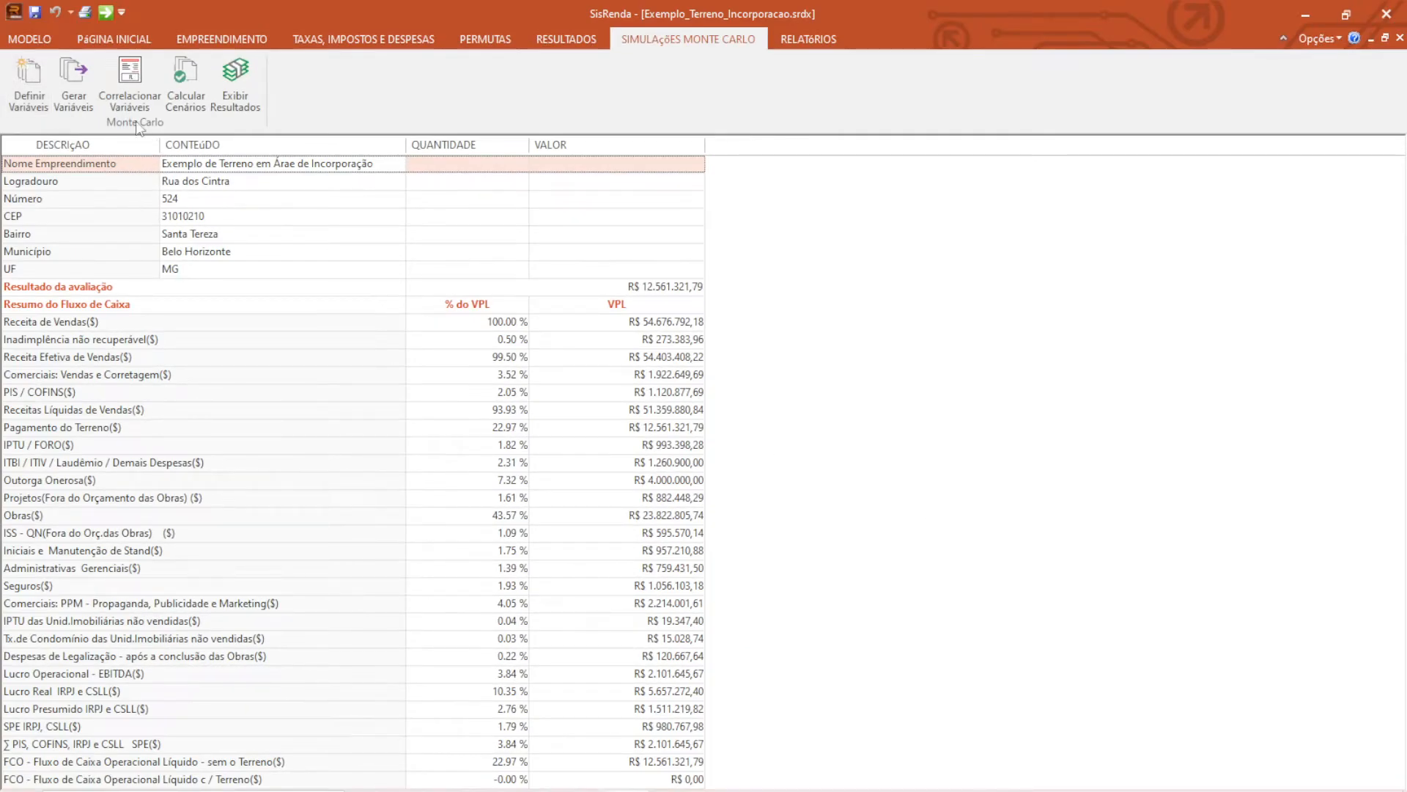
Generate the random sample of the Monte Carlo variables with 1000 scenarios.
left_click(86, 86)
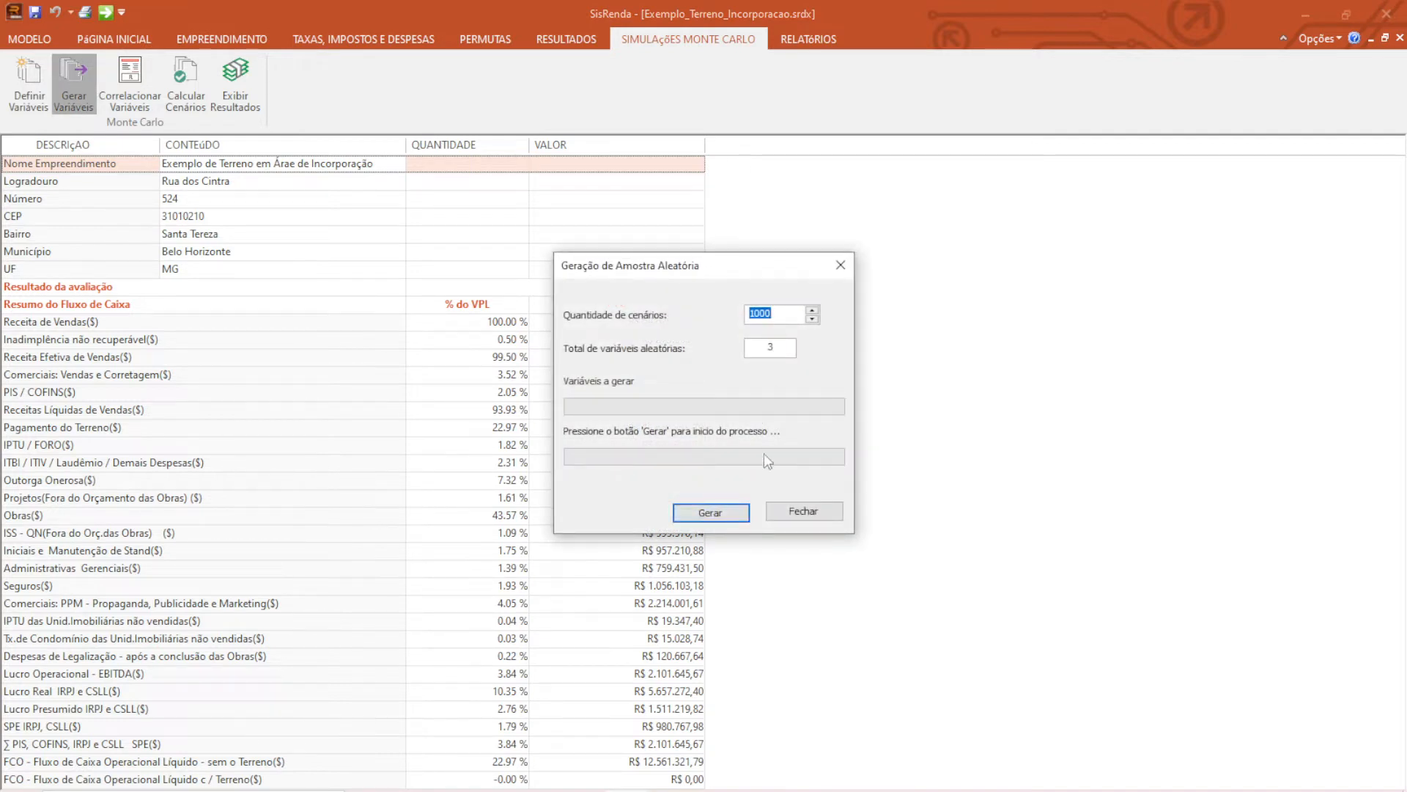
left_click(720, 516)
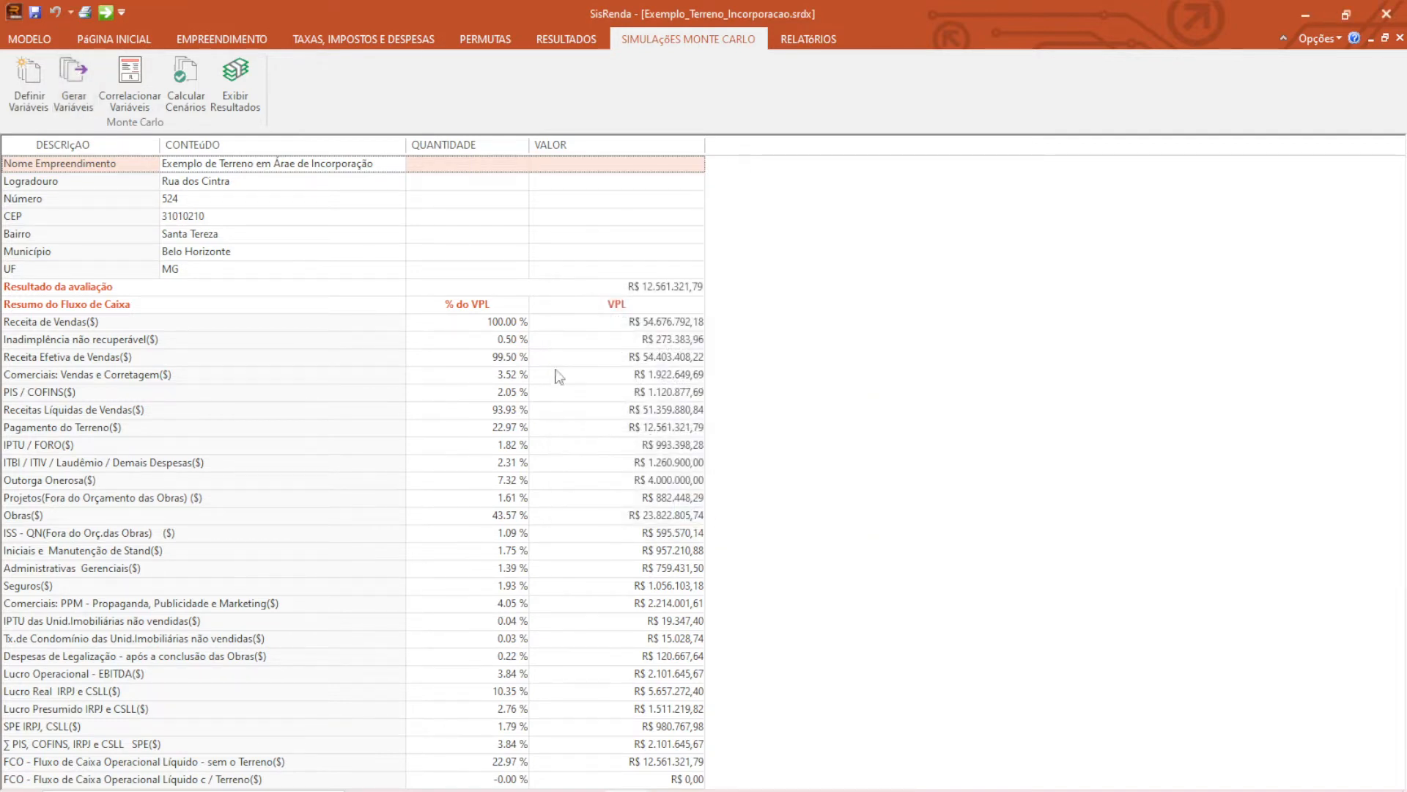
Display the Monte Carlo results and examine the variable settings, histograms and the Variável 1 values of scenarios 1 and 2.
left_click(223, 80)
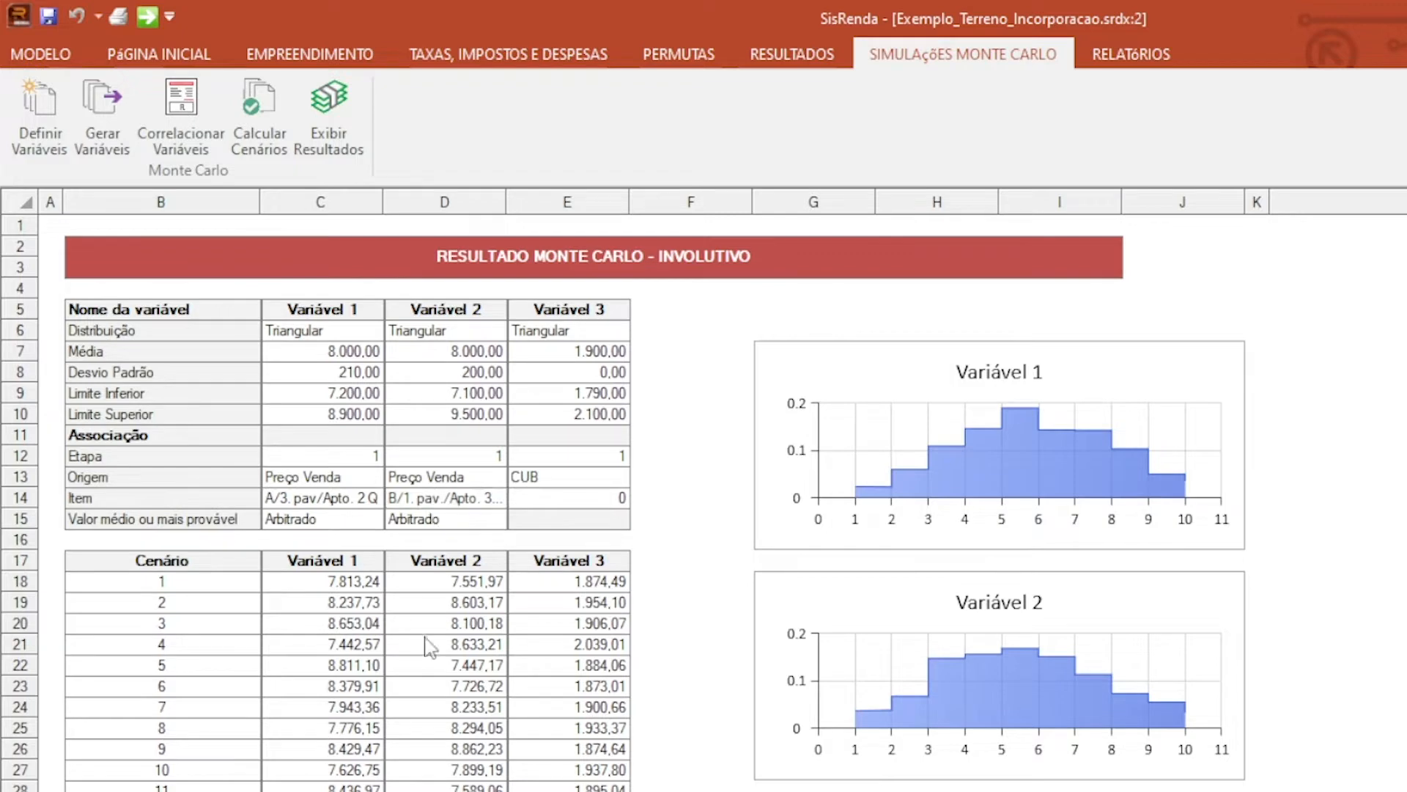
scroll(349, 622, "down", 4)
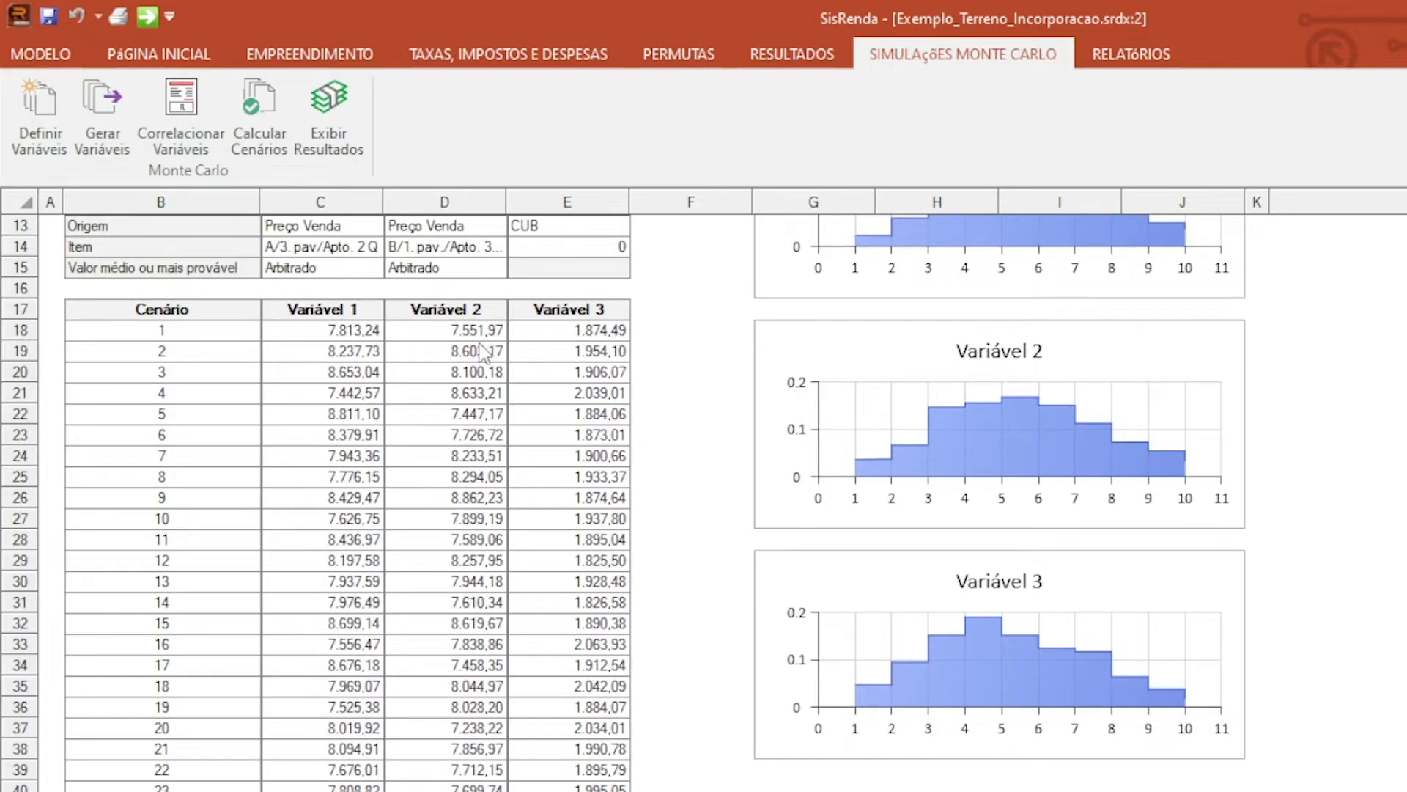
scroll(483, 354, "up", 4)
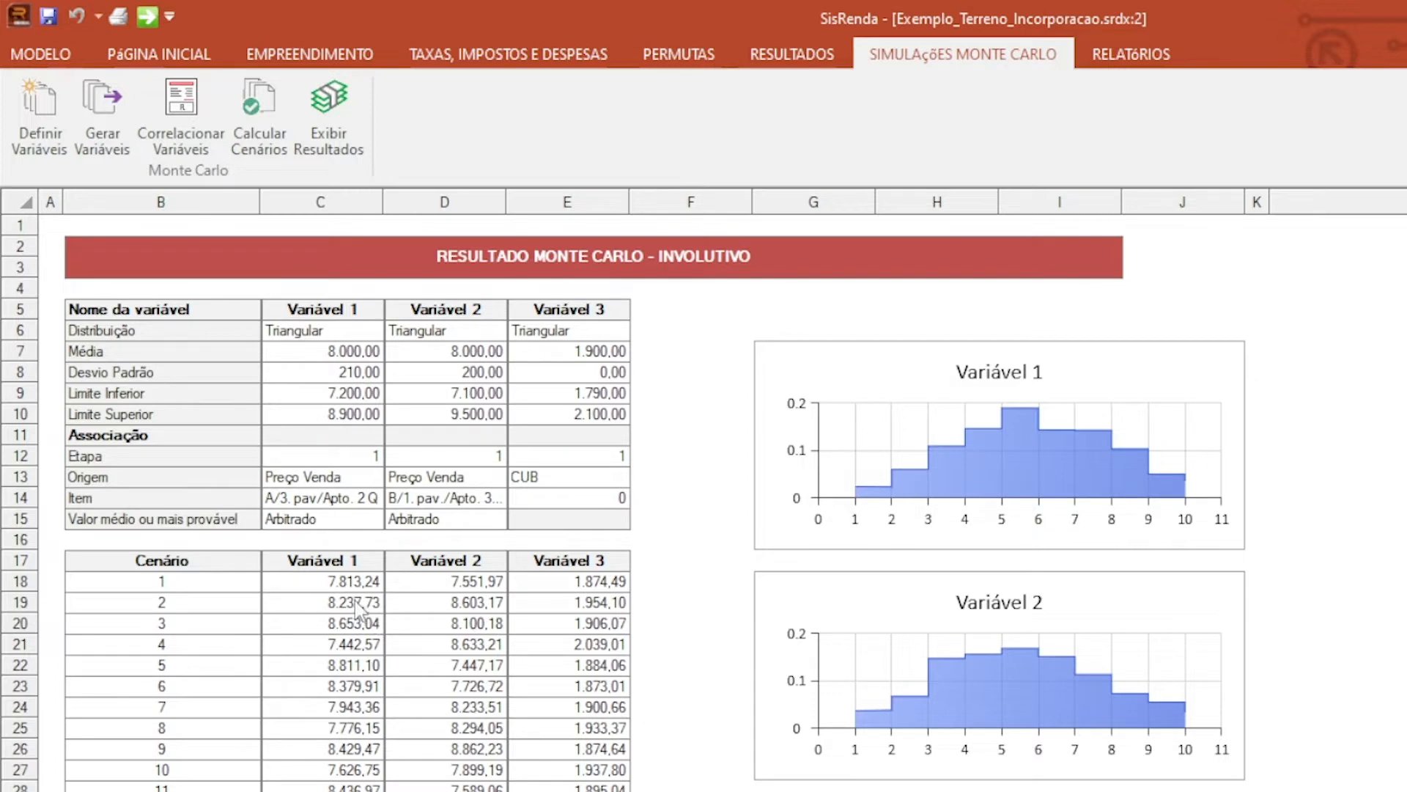
left_click(337, 590)
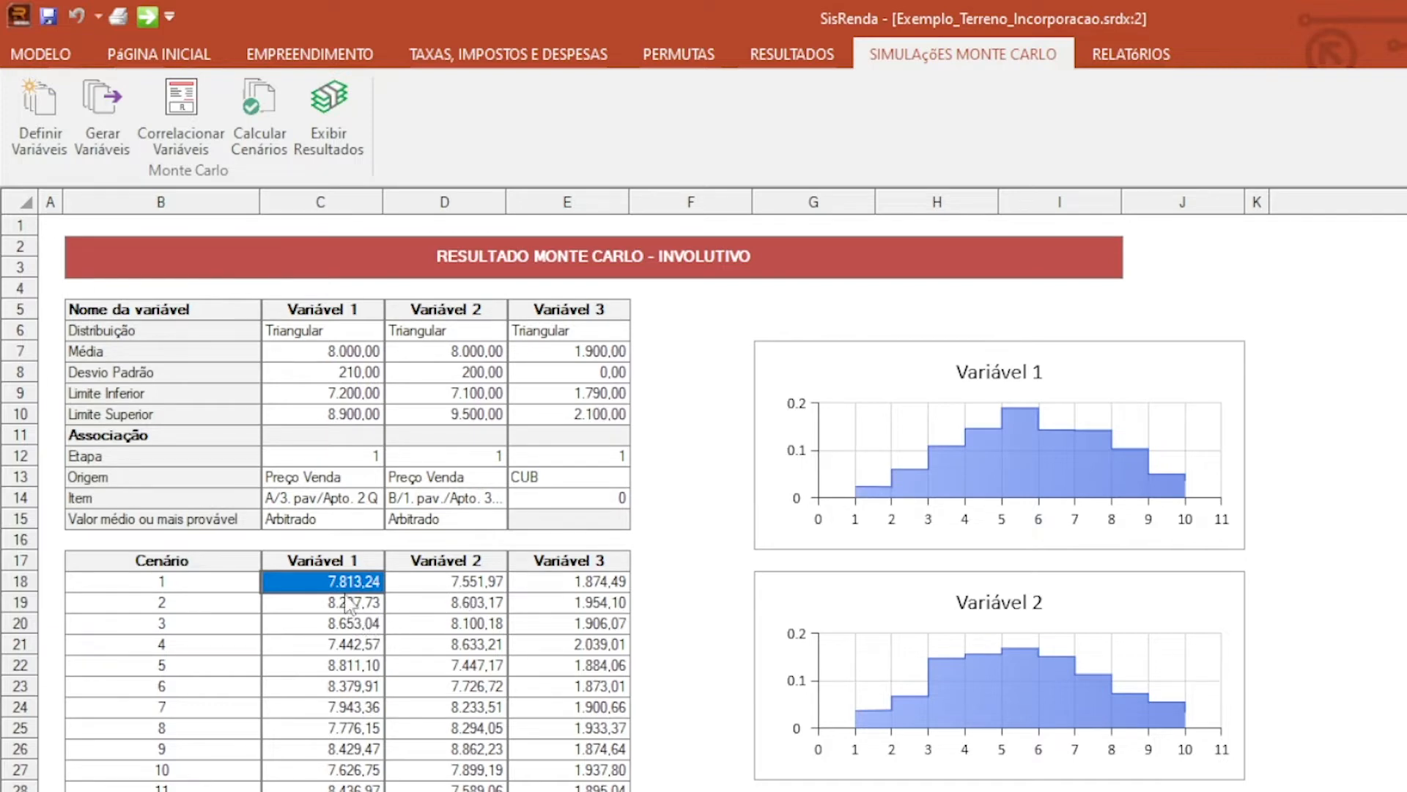
left_click(346, 601)
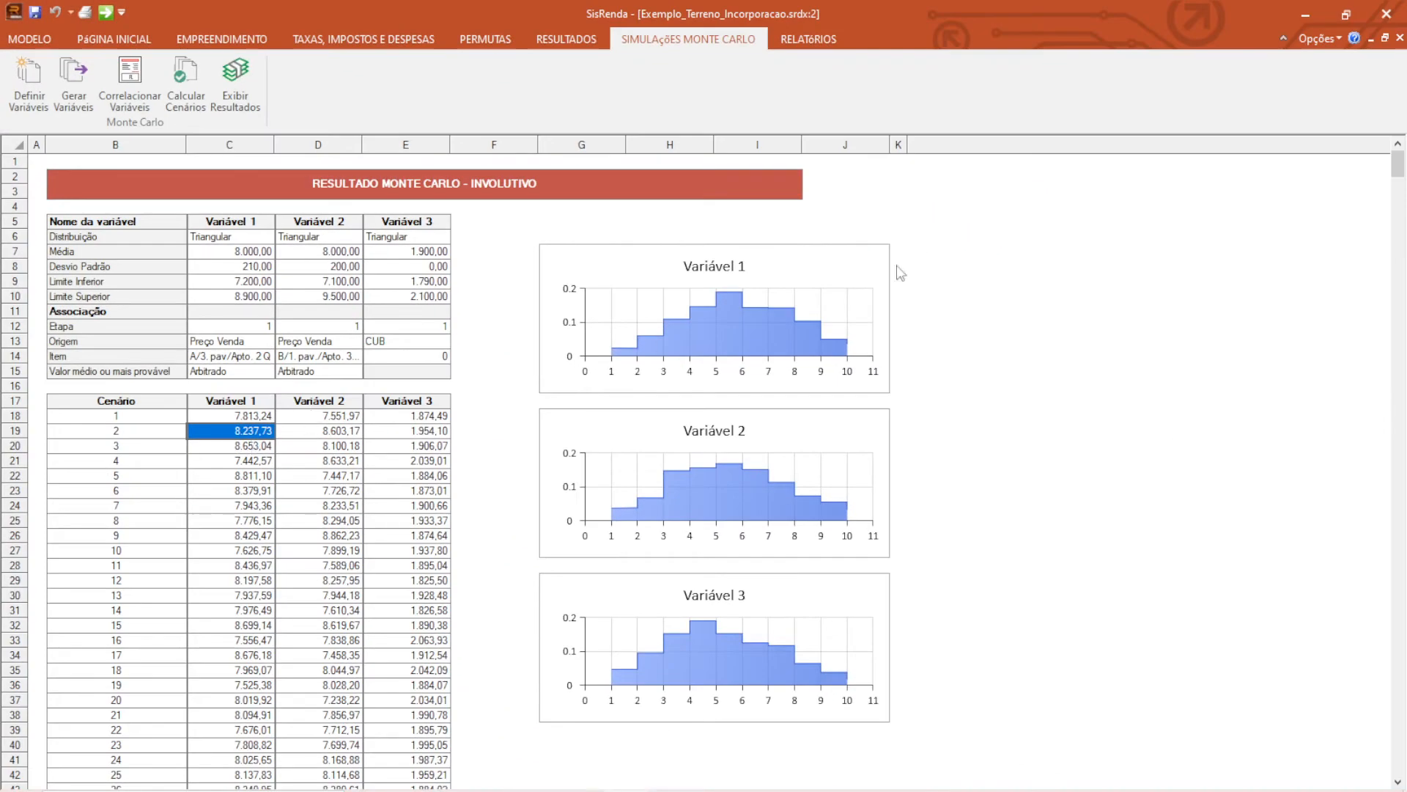
Close the Monte Carlo results sheet and open the correlations between the variables.
left_click(1400, 39)
left_click(138, 79)
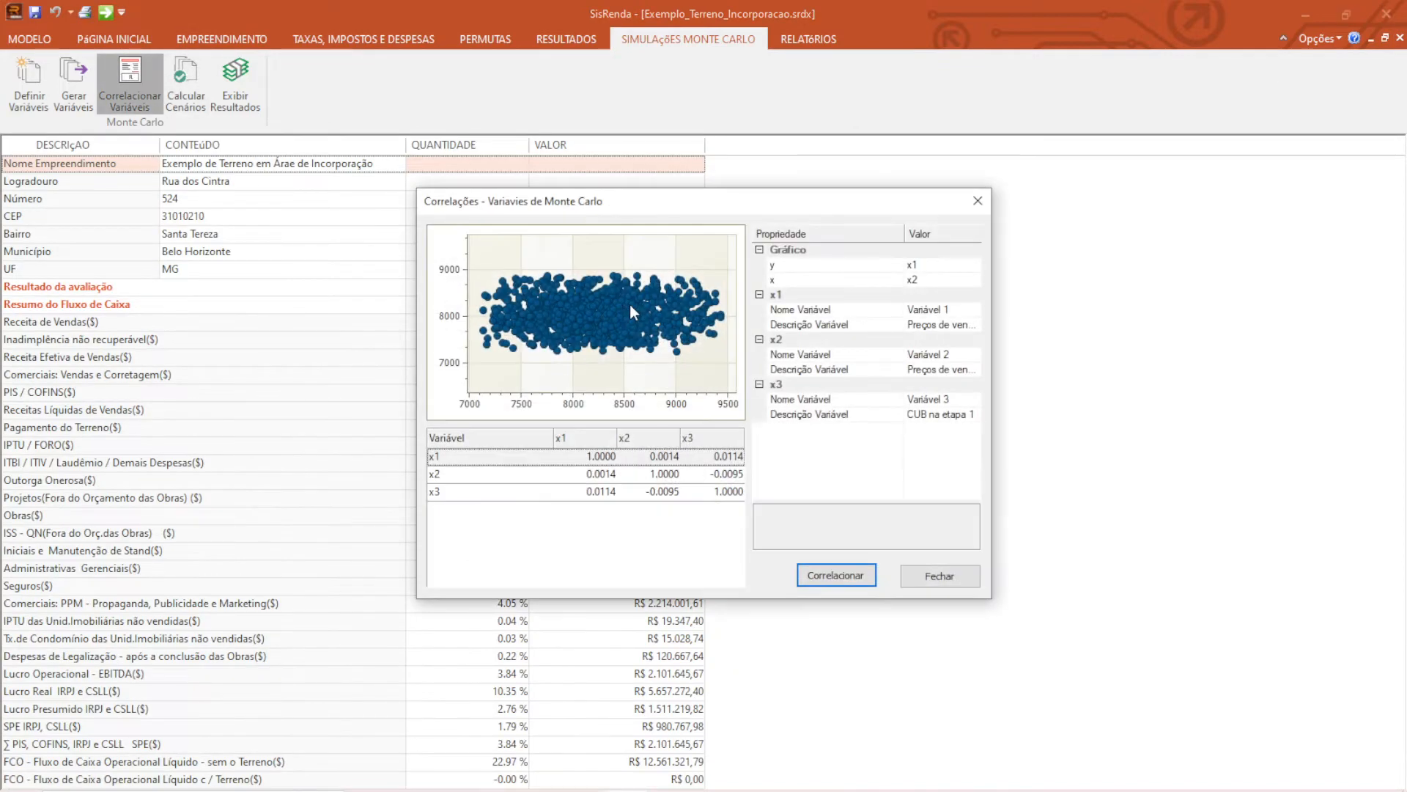